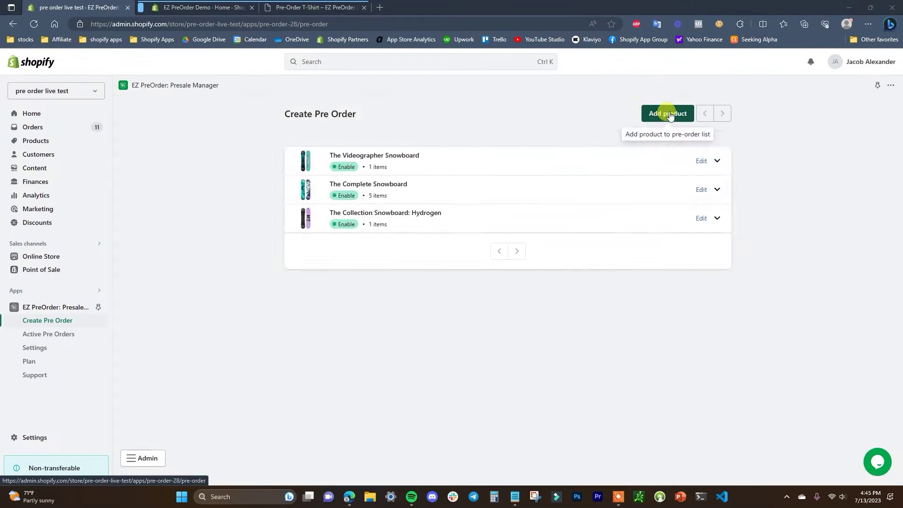
# Add The Multi-location Snowboard to the pre-order product list.
pyautogui.click(668, 113)
pyautogui.scroll(-5, 550, 273)
pyautogui.click(390, 365)
pyautogui.click(630, 455)
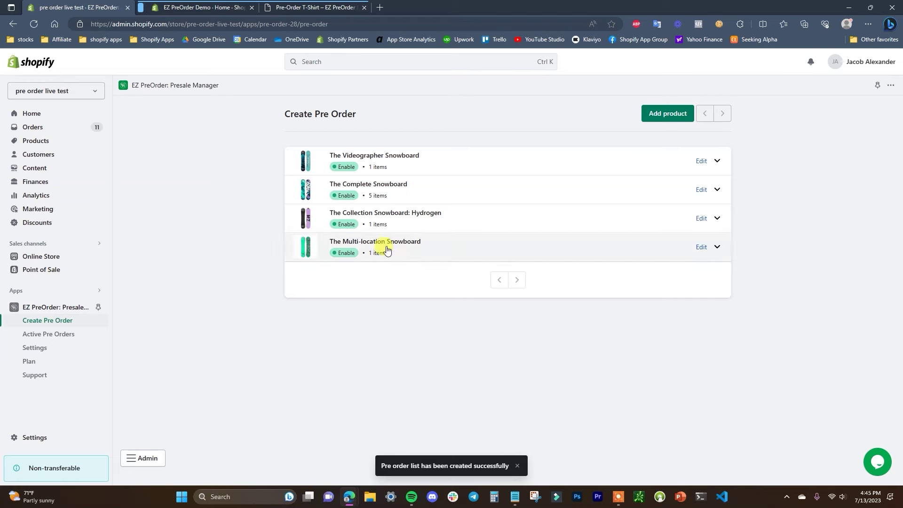
# Edit the Multi-location Snowboard's default variant and set its pre-order condition to Sold out.
pyautogui.click(717, 248)
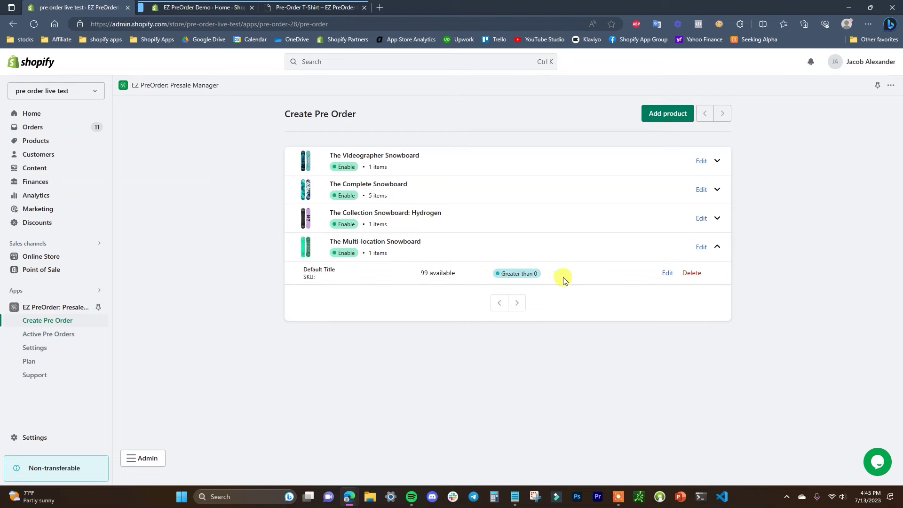
pyautogui.click(663, 274)
pyautogui.scroll(-5, 780, 254)
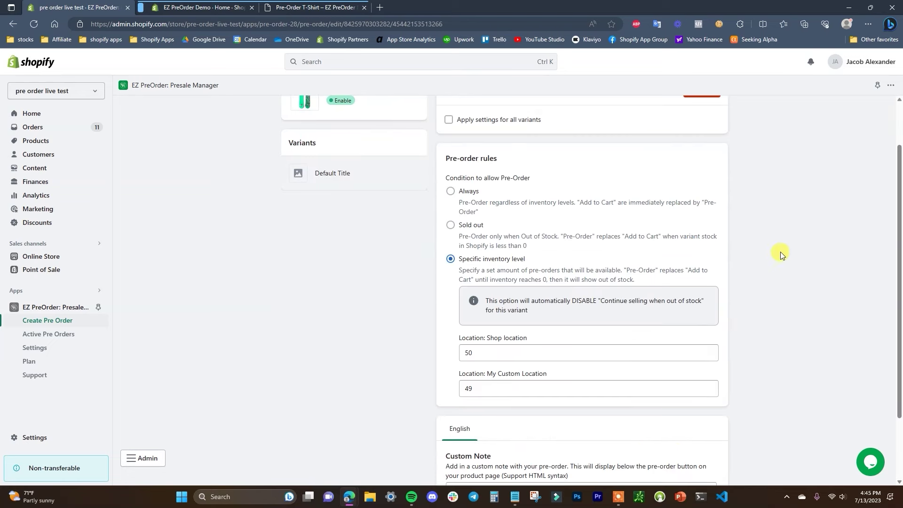
pyautogui.click(469, 225)
pyautogui.click(451, 191)
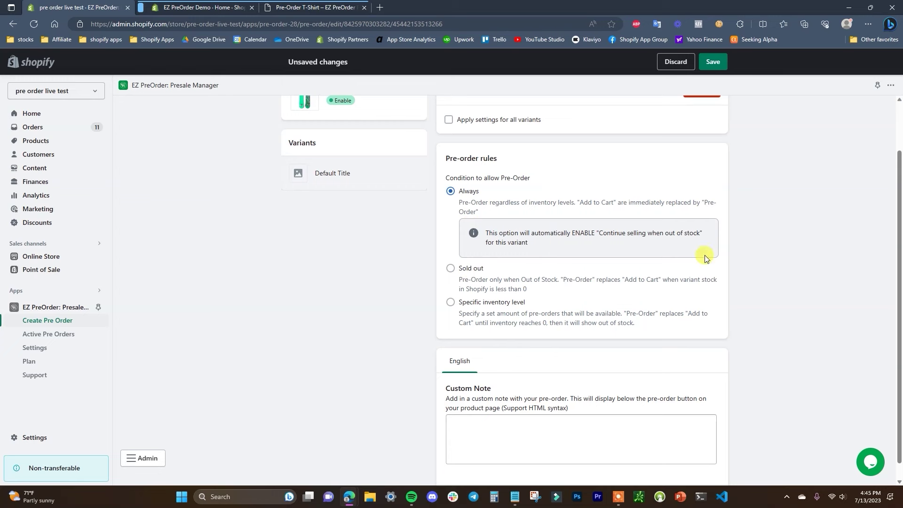
pyautogui.click(451, 259)
# Enter the custom note "Pre Orders Ship August 1st" for the variant and save the pre-order settings.
pyautogui.click(549, 420)
pyautogui.write('Pre Orders Ship')
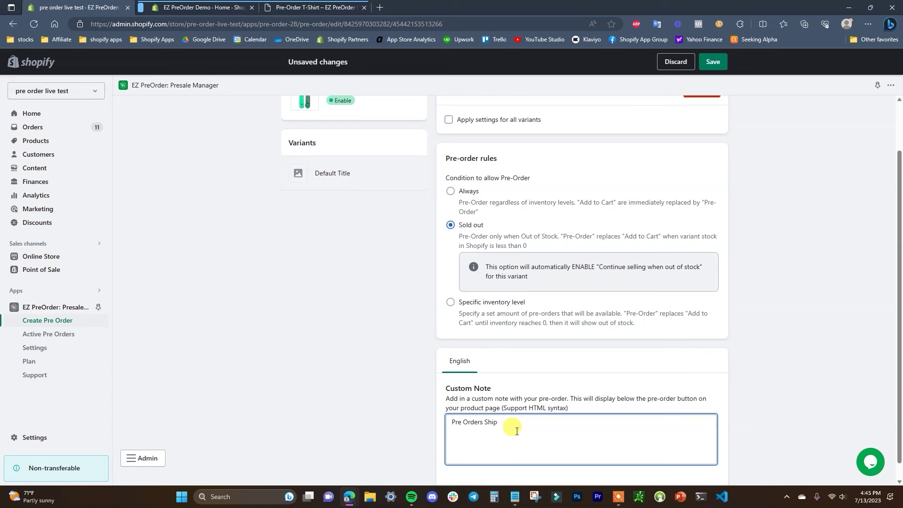
pyautogui.write(' August 1st')
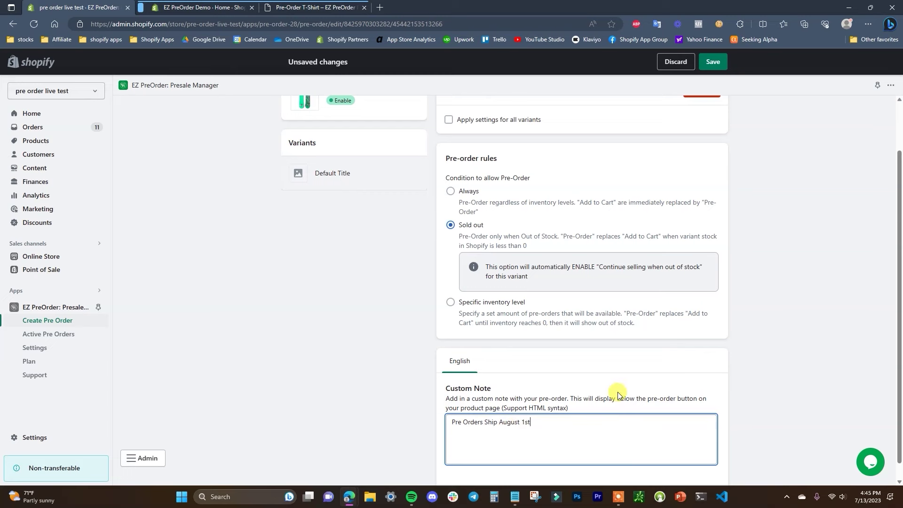
pyautogui.click(713, 62)
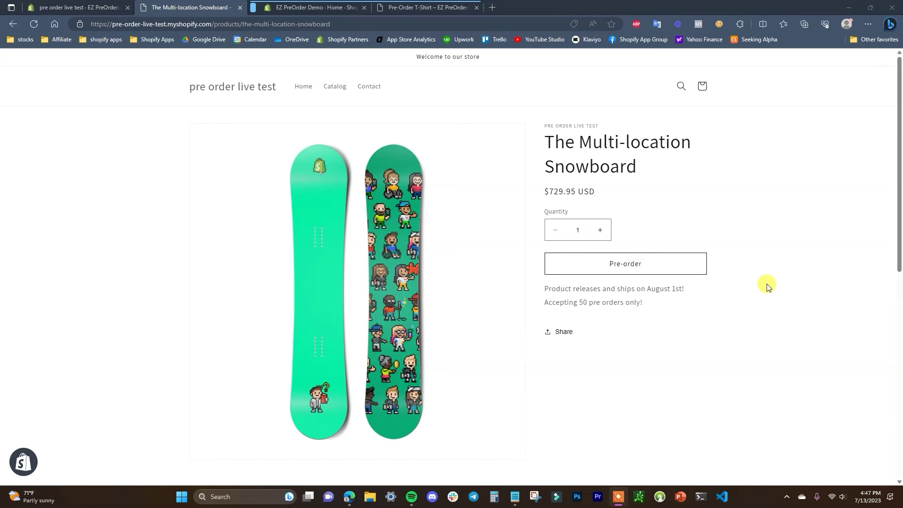
# Examine the pre-order note below the Pre-order button on the Multi-location Snowboard's store page.
pyautogui.moveTo(693, 293); pyautogui.dragTo(650, 305)
pyautogui.click(541, 299)
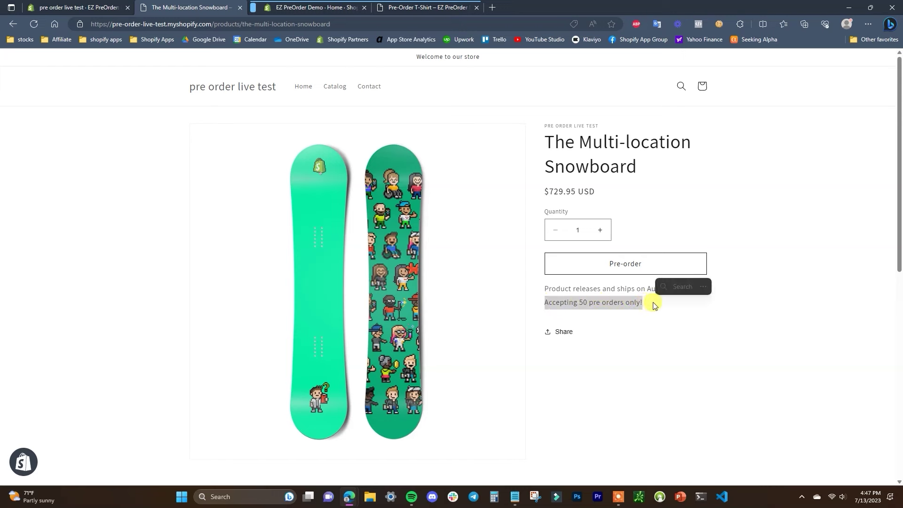
pyautogui.click(724, 316)
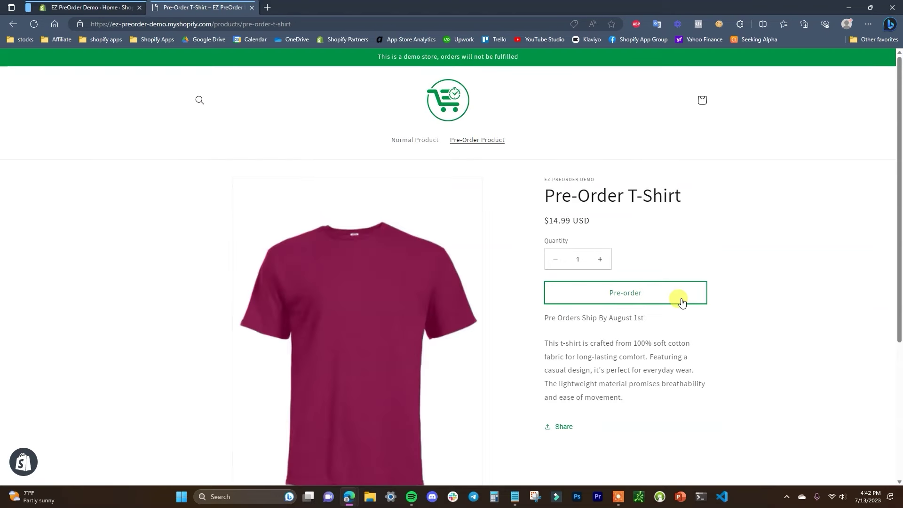
# Pre-order the Pre-Order T-Shirt in the demo store and check the item's type label in the cart notification.
pyautogui.click(648, 298)
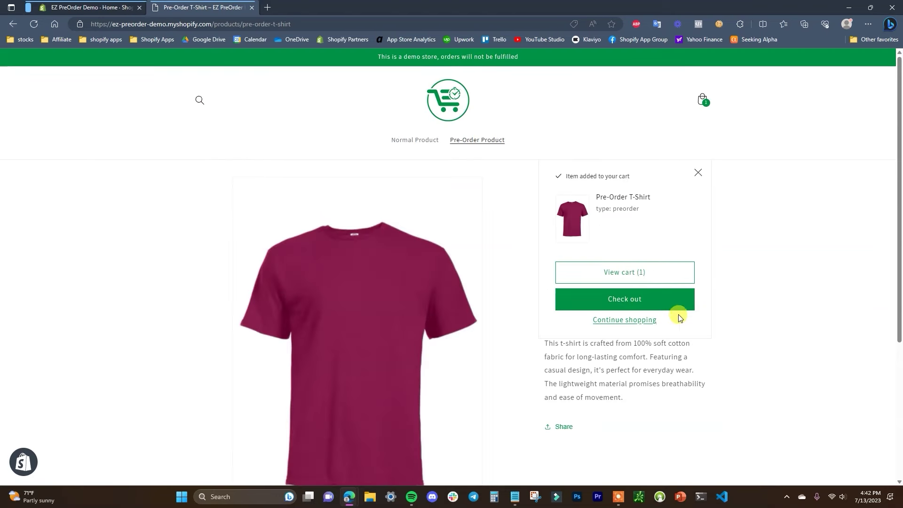
pyautogui.moveTo(658, 210); pyautogui.dragTo(595, 207)
pyautogui.click(650, 213)
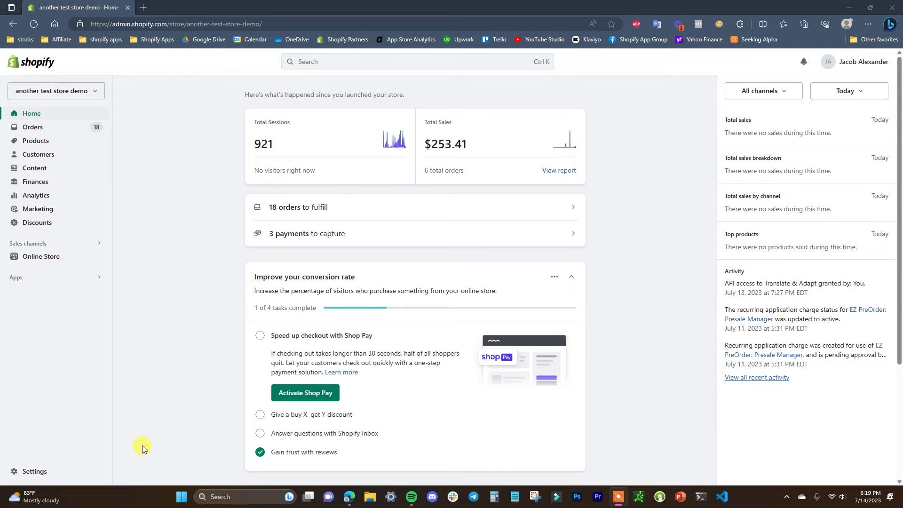
# Open the General shipping profile from the test store's shipping and delivery settings.
pyautogui.click(50, 471)
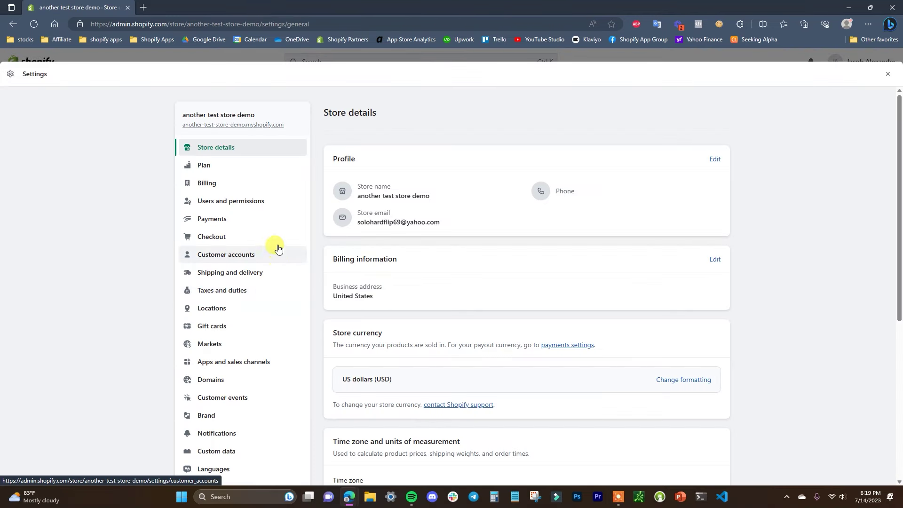
pyautogui.click(214, 278)
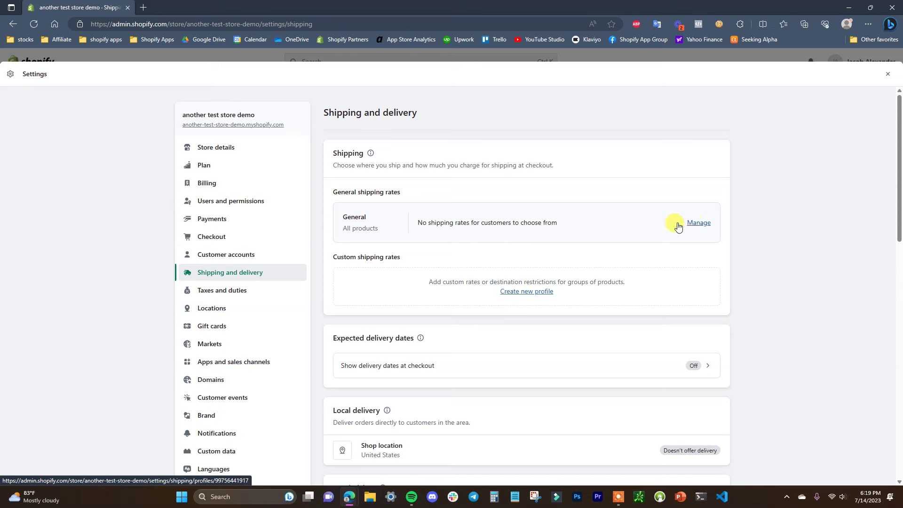
pyautogui.moveTo(387, 231); pyautogui.dragTo(335, 228)
pyautogui.click(360, 228)
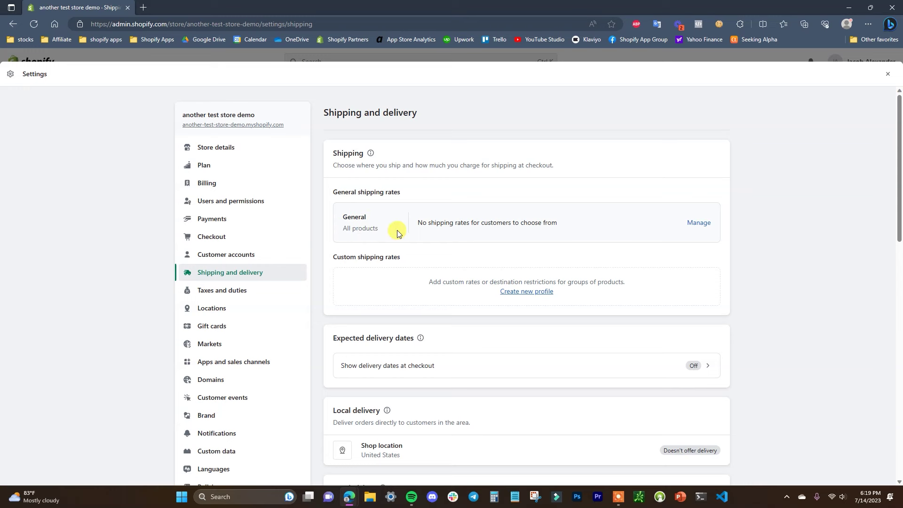
pyautogui.click(696, 222)
# Review the profile's products and shipping zones, and expand the list of countries not covered by any zone.
pyautogui.scroll(-1, 783, 241)
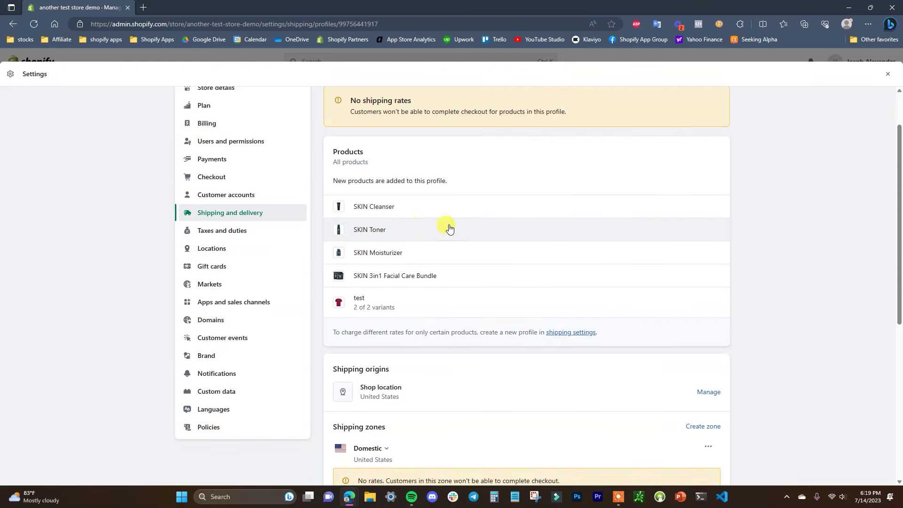
pyautogui.scroll(-2, 572, 232)
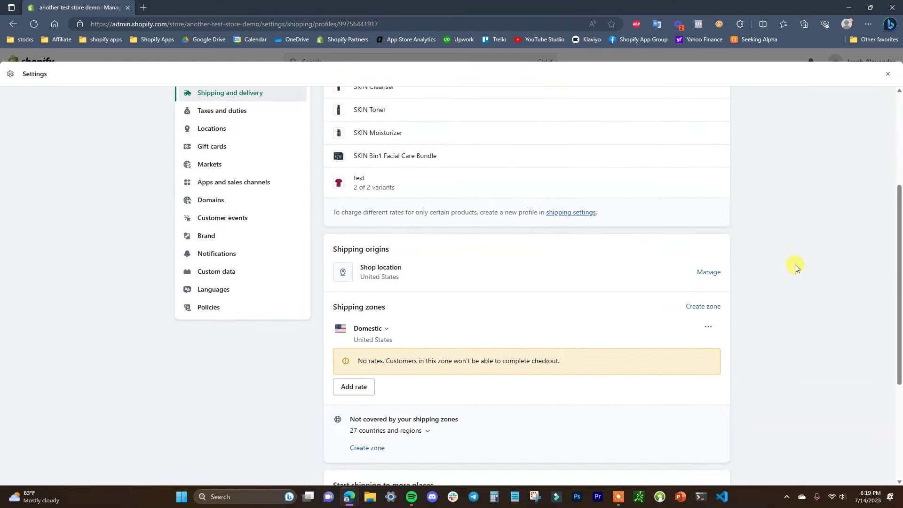
pyautogui.scroll(-1, 775, 254)
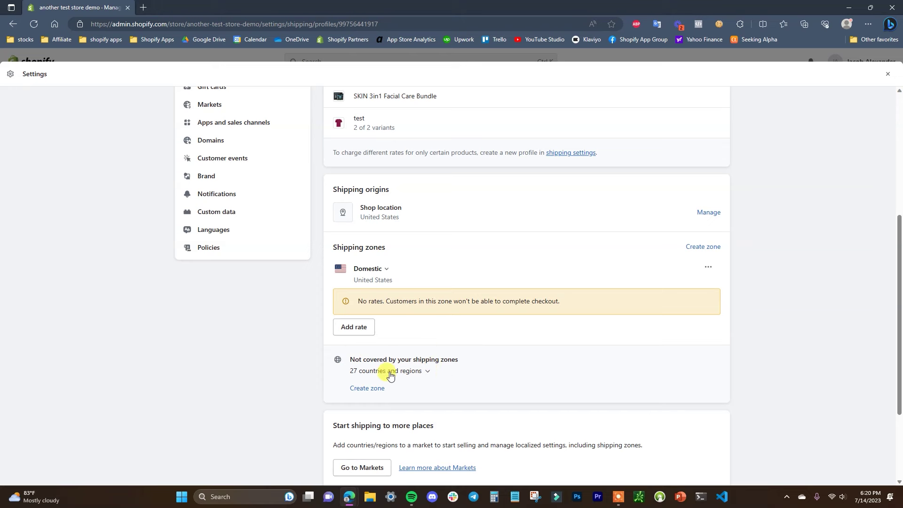
pyautogui.click(428, 372)
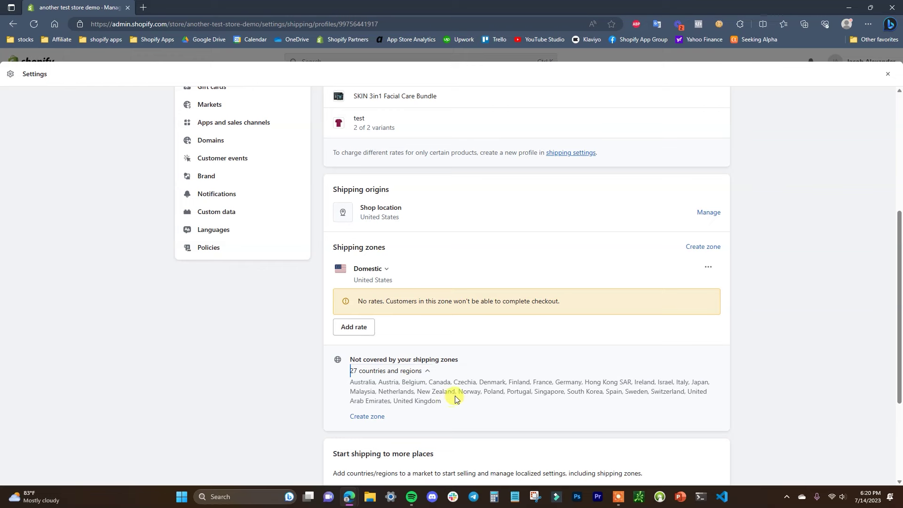
# Start a new shipping zone, try selecting all International countries, and clear that selection.
pyautogui.click(700, 246)
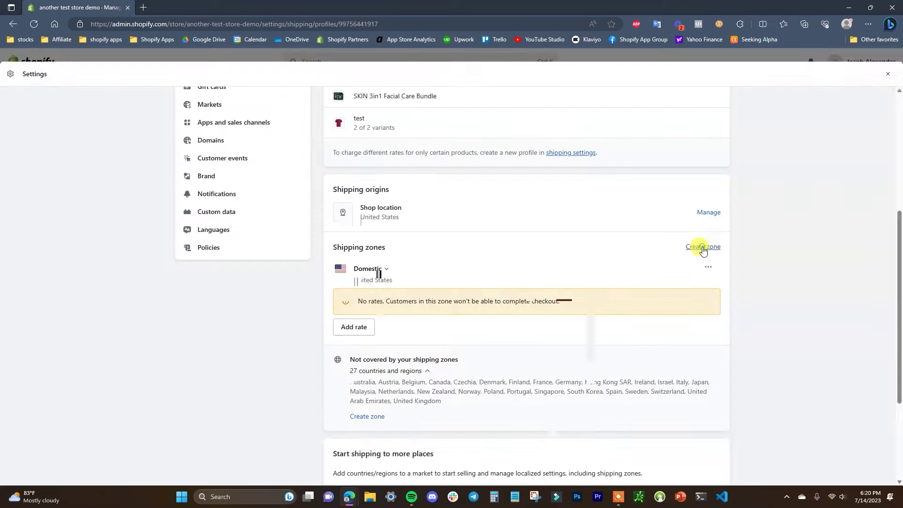
pyautogui.click(701, 246)
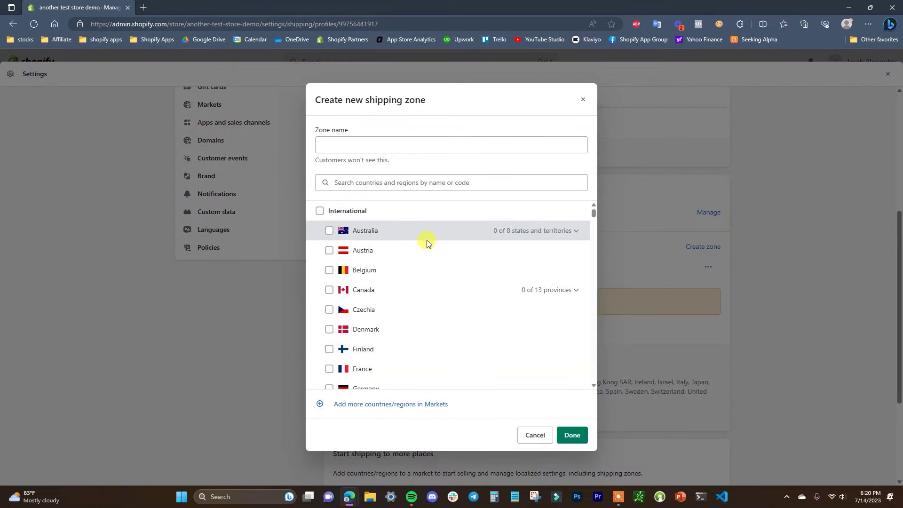
pyautogui.click(320, 211)
pyautogui.scroll(-8, 504, 288)
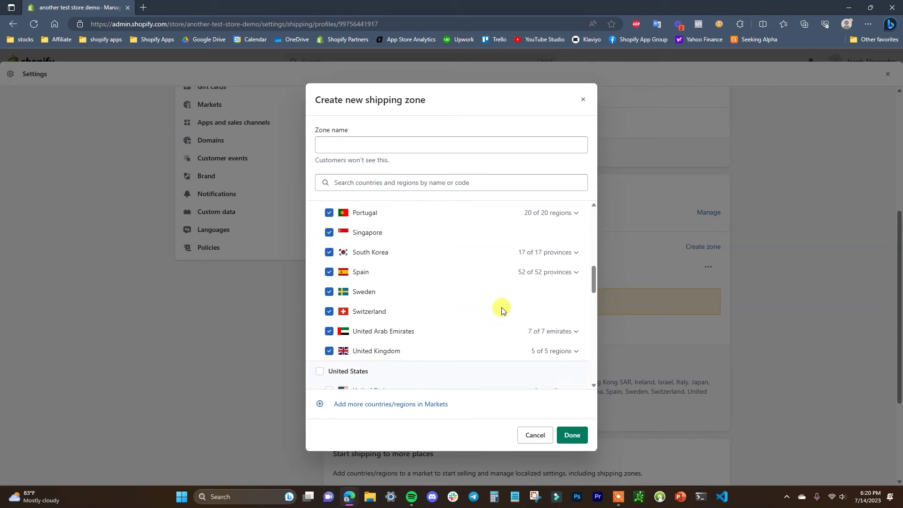
pyautogui.scroll(8, 501, 310)
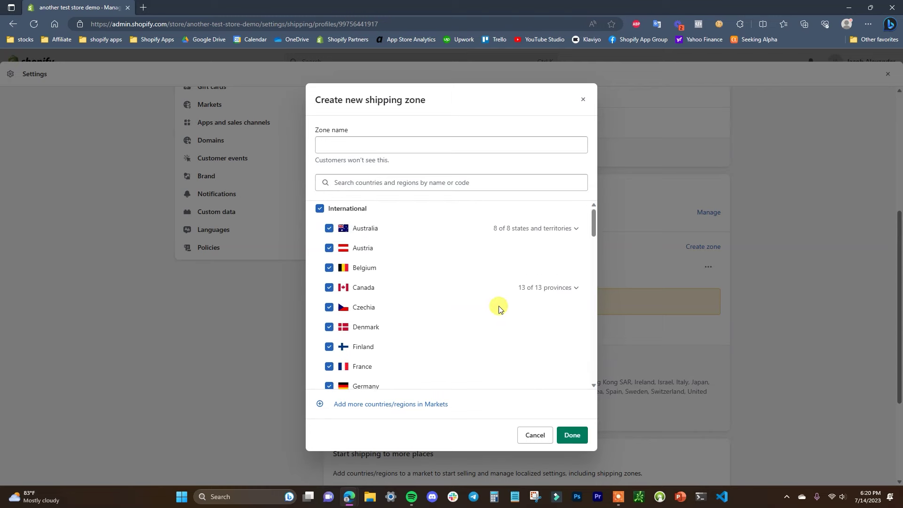
pyautogui.click(320, 210)
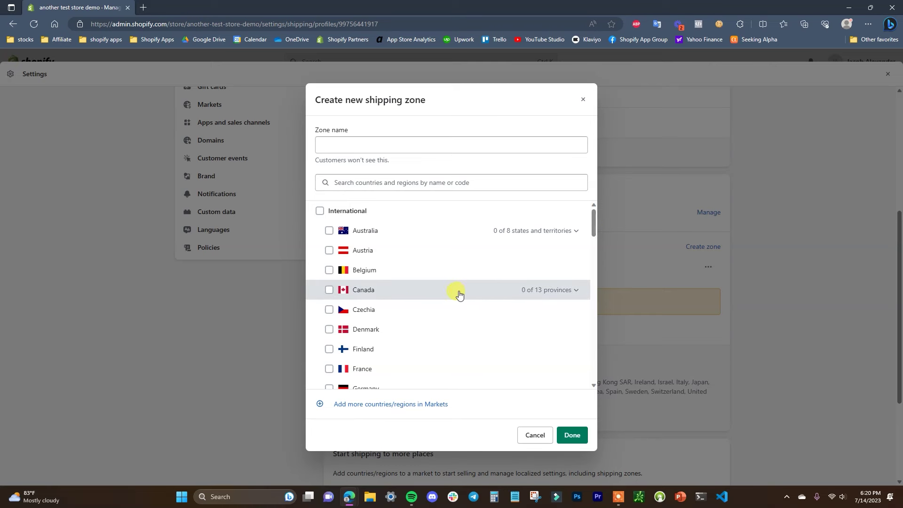
# Create a shipping zone named Asia containing Hong Kong SAR, Japan, Malaysia, Singapore and South Korea.
pyautogui.scroll(-3, 449, 300)
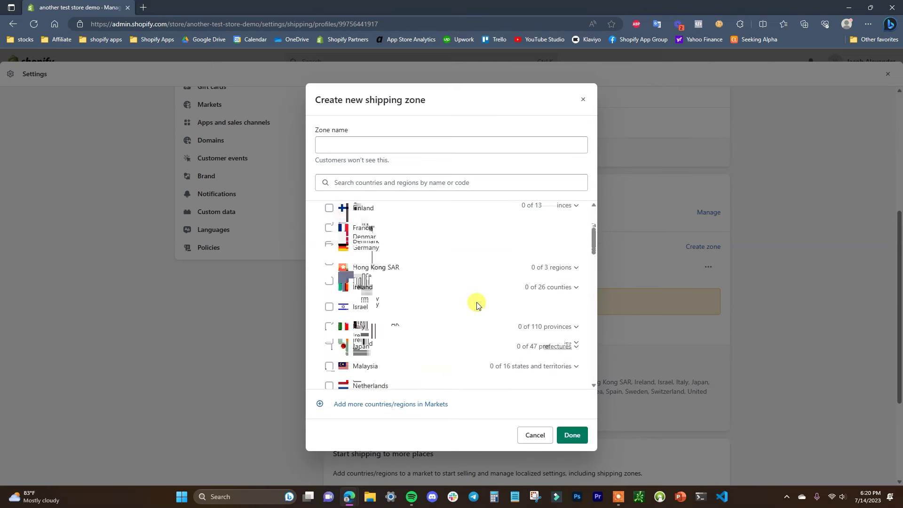
pyautogui.click(328, 268)
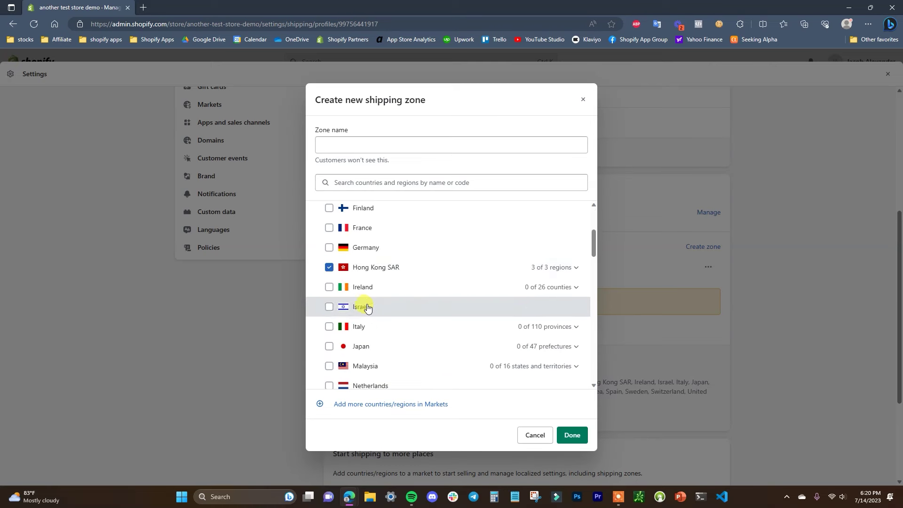
pyautogui.click(329, 366)
pyautogui.scroll(-2, 428, 322)
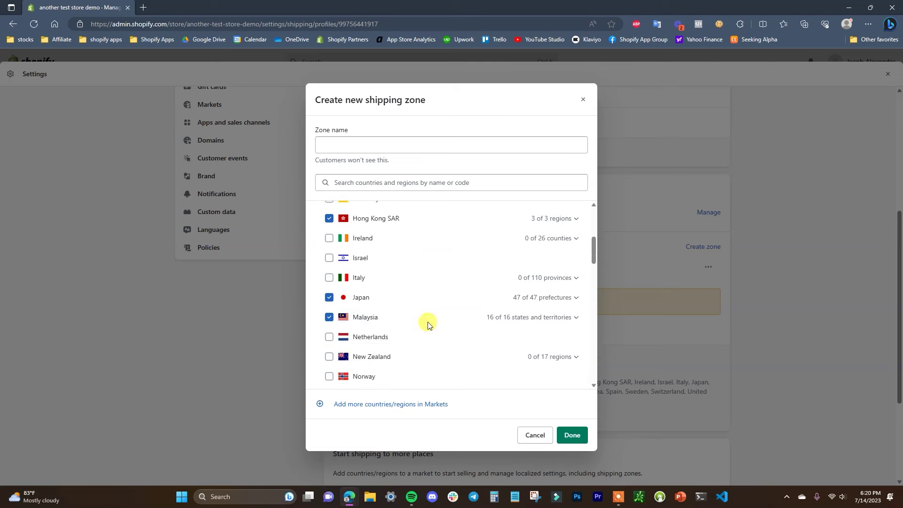
pyautogui.scroll(-1, 337, 329)
pyautogui.scroll(5, 437, 371)
pyautogui.scroll(-1, 470, 386)
pyautogui.click(420, 145)
pyautogui.write('Asia')
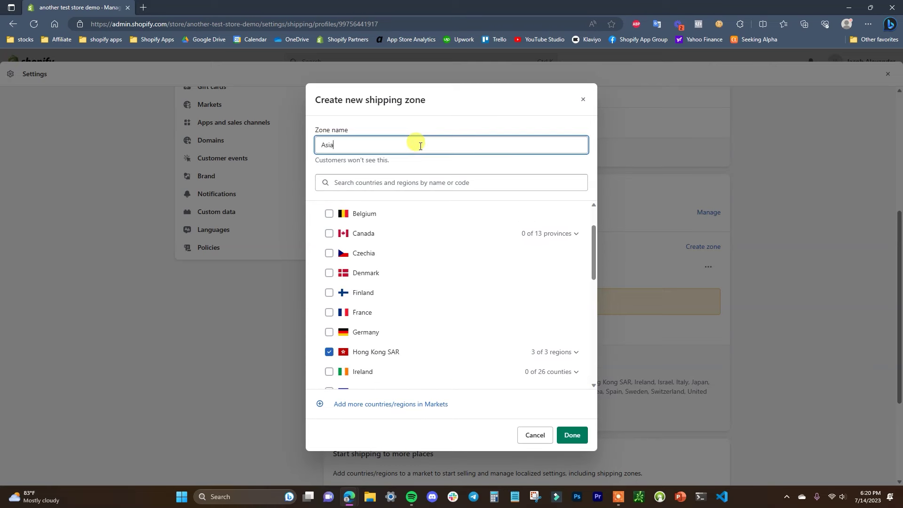
pyautogui.click(570, 435)
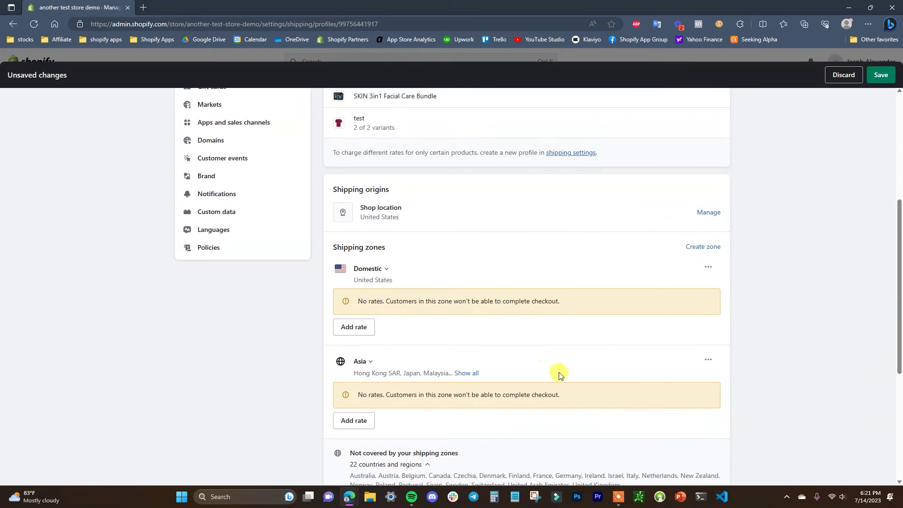
pyautogui.click(702, 246)
pyautogui.scroll(-2, 429, 329)
pyautogui.scroll(1, 429, 329)
pyautogui.click(583, 100)
# Delete the Asia shipping zone from the General profile.
pyautogui.click(707, 360)
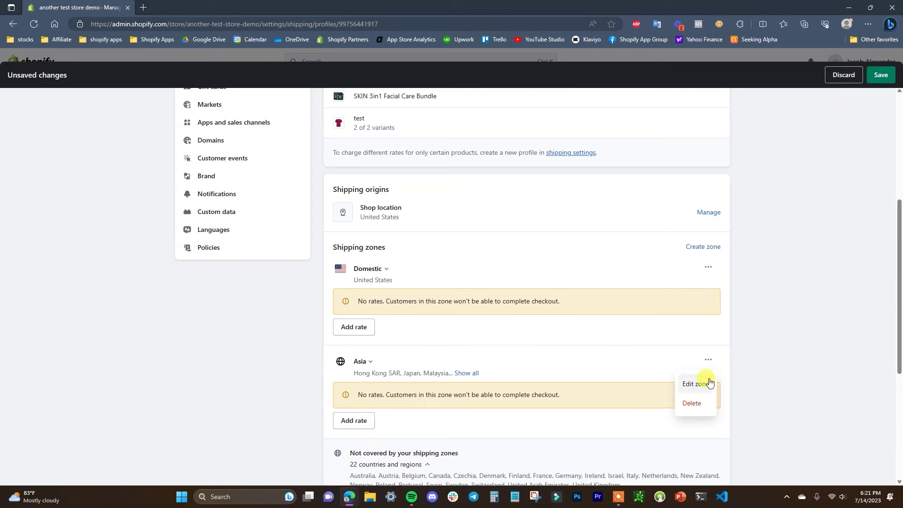
pyautogui.click(694, 404)
# Create a shipping zone named International that includes all the countries in the International group.
pyautogui.click(702, 247)
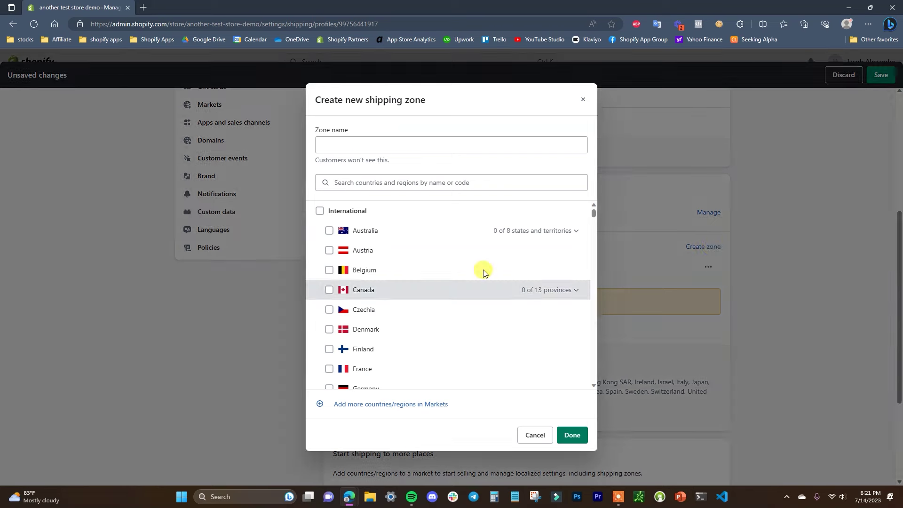
pyautogui.click(319, 211)
pyautogui.click(427, 143)
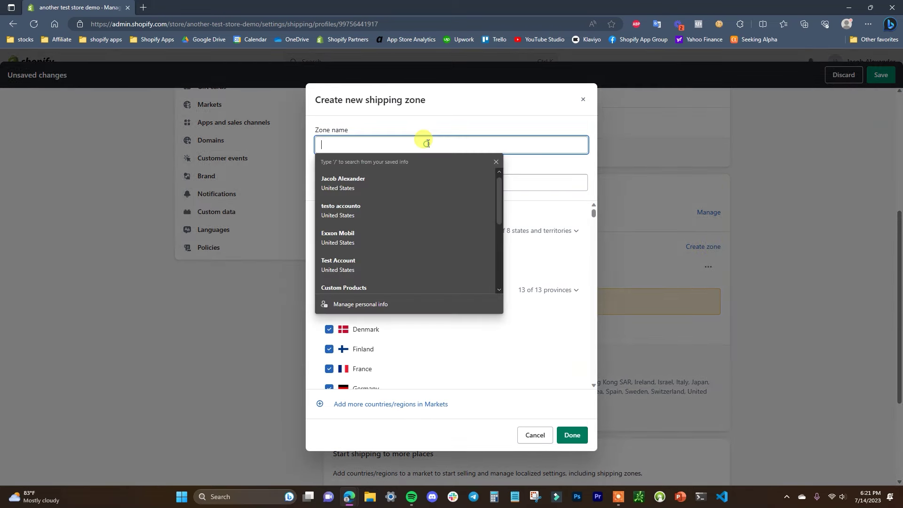
pyautogui.write('Internat')
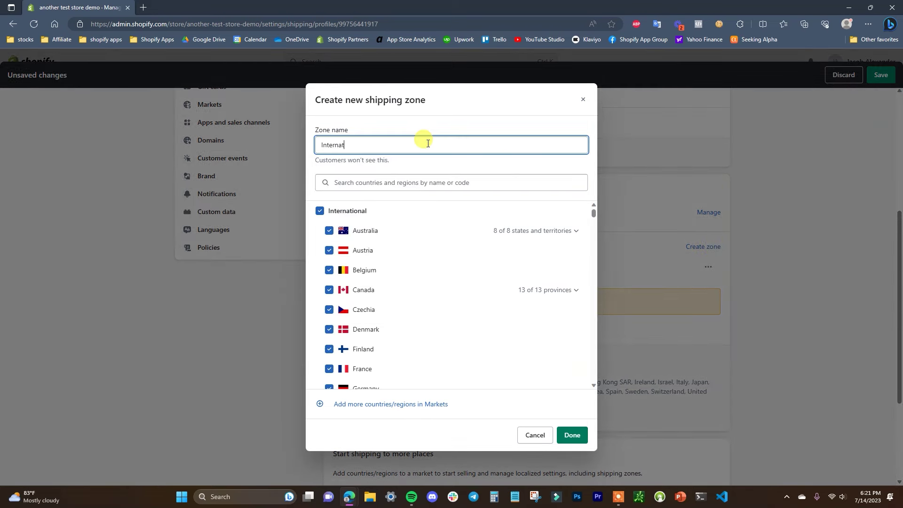
pyautogui.write('ional')
pyautogui.press('Return')
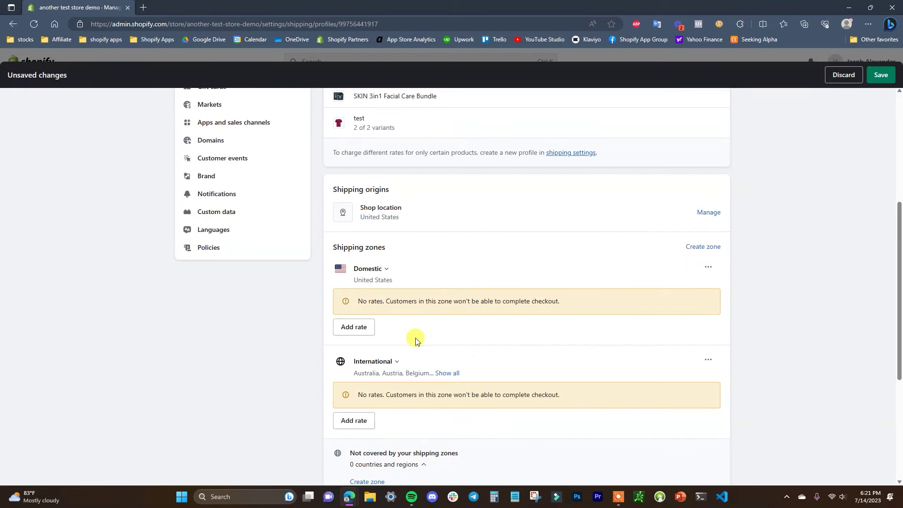
# Add a Standard (3 to 4 business days) rate priced at $10.00 without conditions to the Domestic zone.
pyautogui.scroll(-1, 470, 325)
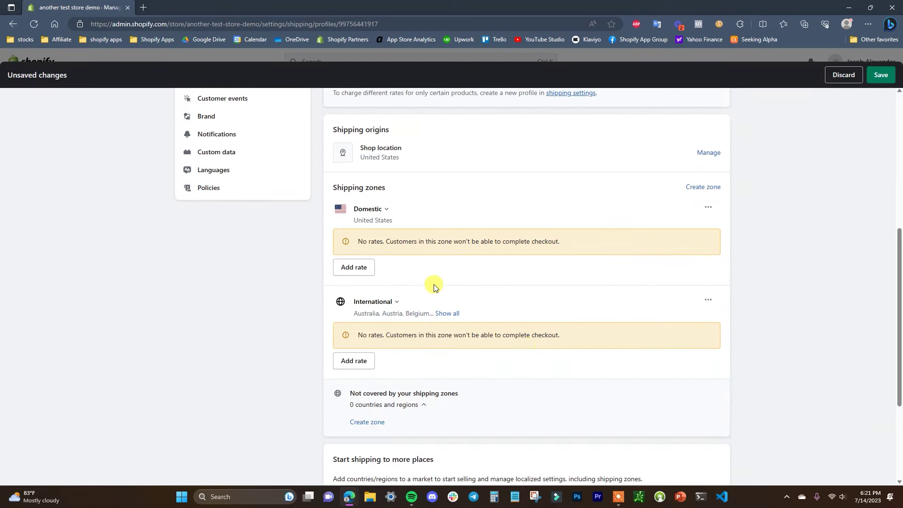
pyautogui.click(356, 266)
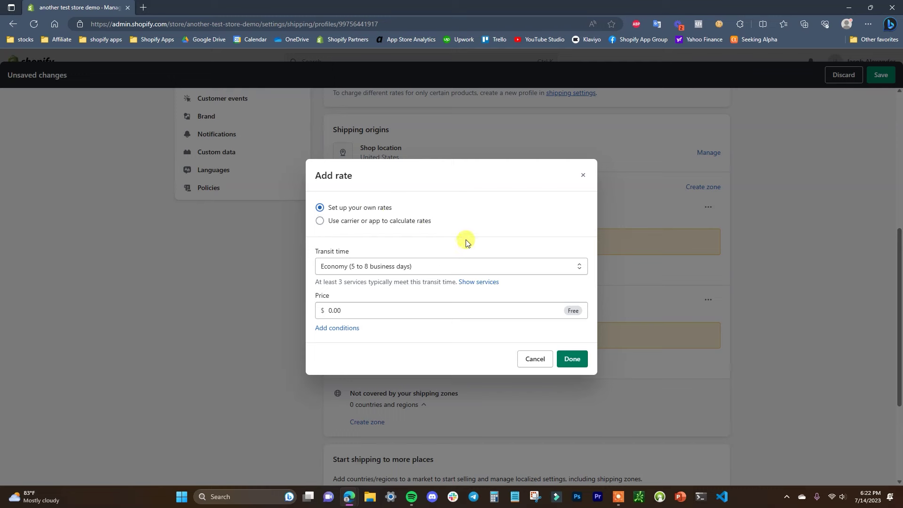
pyautogui.click(406, 267)
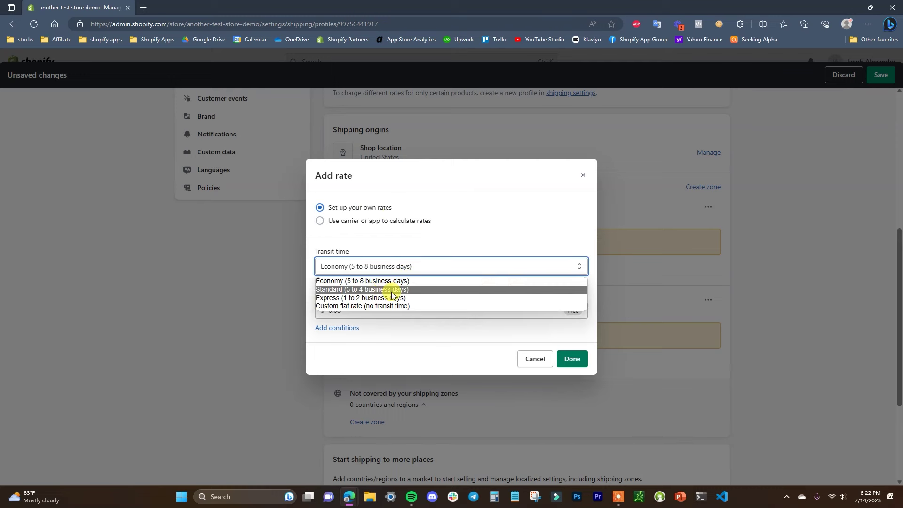
pyautogui.click(411, 289)
pyautogui.click(414, 267)
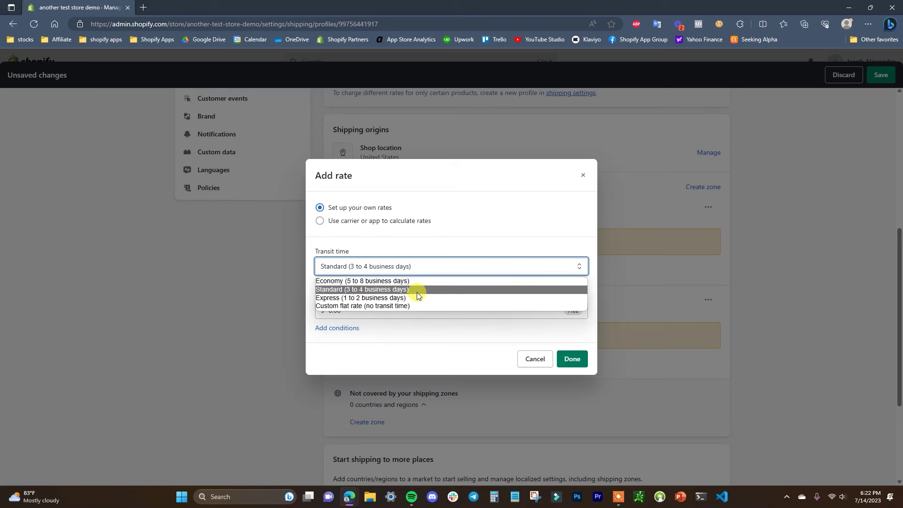
pyautogui.click(416, 290)
pyautogui.click(346, 311)
pyautogui.moveTo(347, 311); pyautogui.dragTo(329, 310)
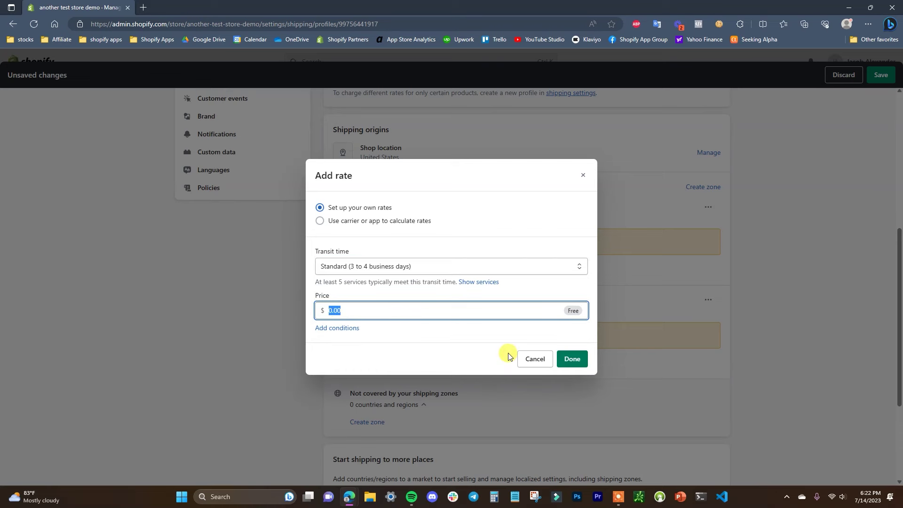
pyautogui.write('10')
pyautogui.click(341, 329)
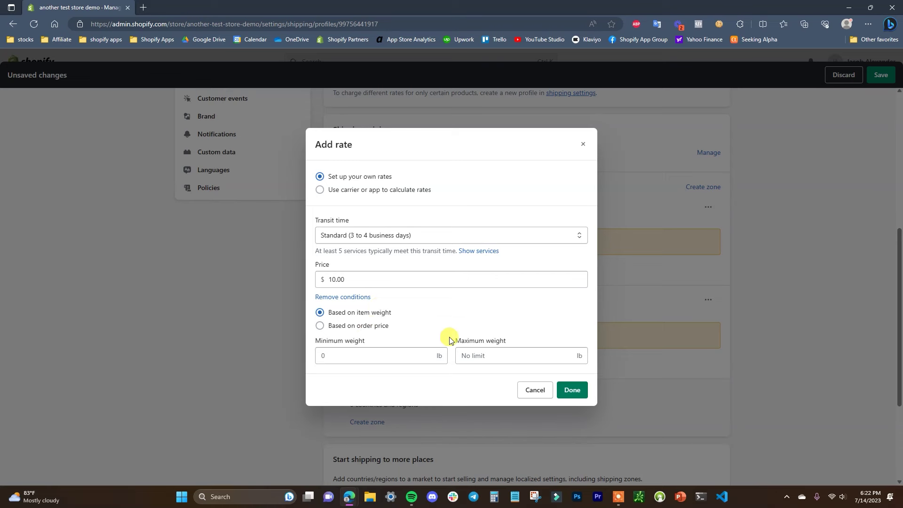
pyautogui.click(355, 297)
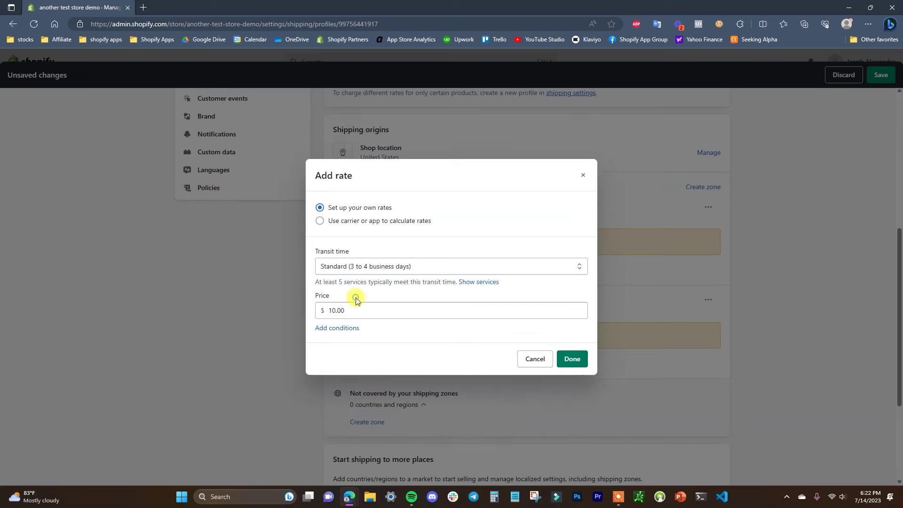
pyautogui.click(574, 359)
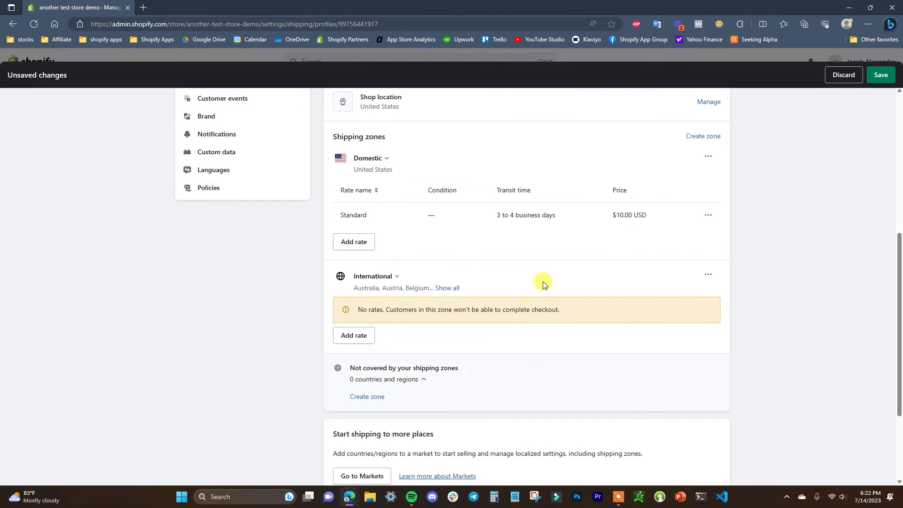
# Add a free Standard (3 to 4 business days) rate to the Domestic zone, conditional on a minimum order price of $75.00.
pyautogui.click(369, 244)
pyautogui.click(453, 263)
pyautogui.click(396, 292)
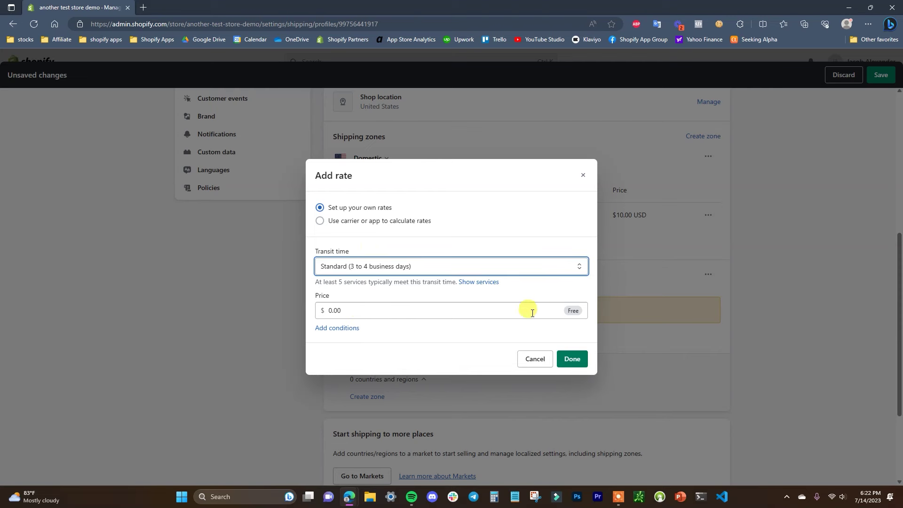
pyautogui.click(335, 329)
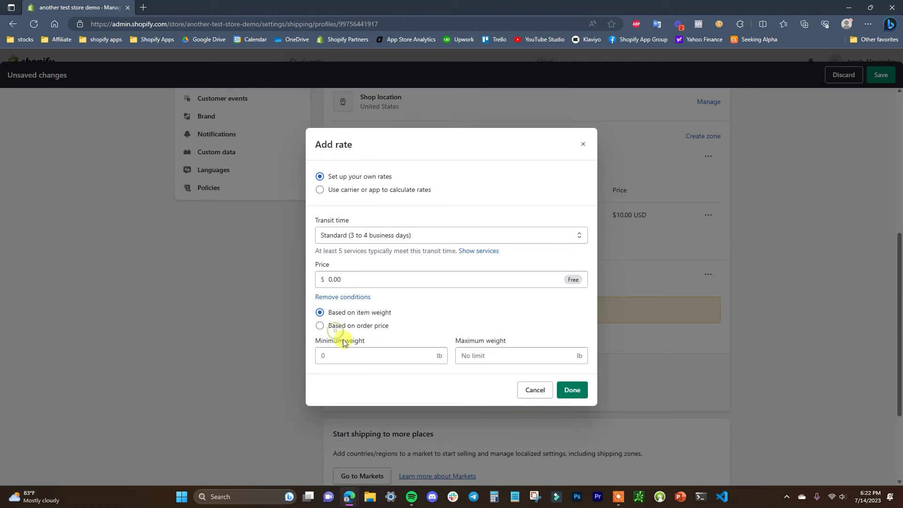
pyautogui.click(366, 325)
pyautogui.click(374, 358)
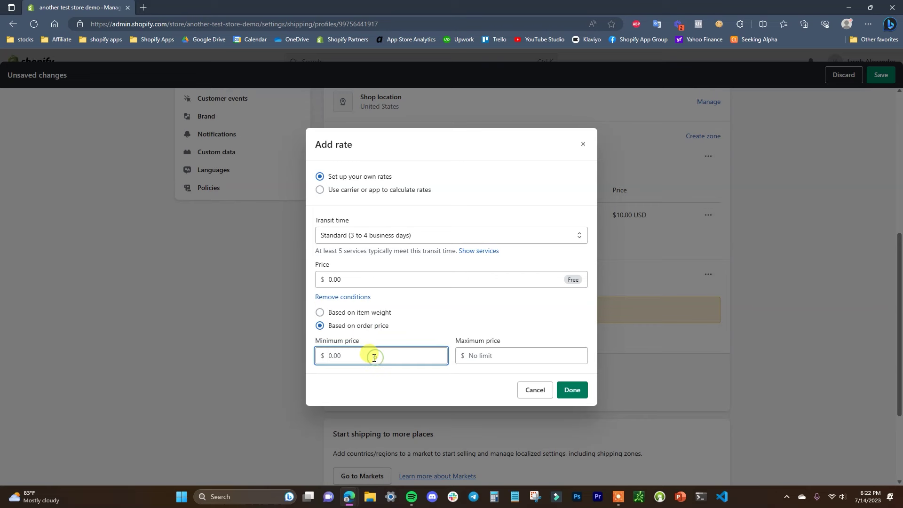
pyautogui.write('75')
pyautogui.click(406, 383)
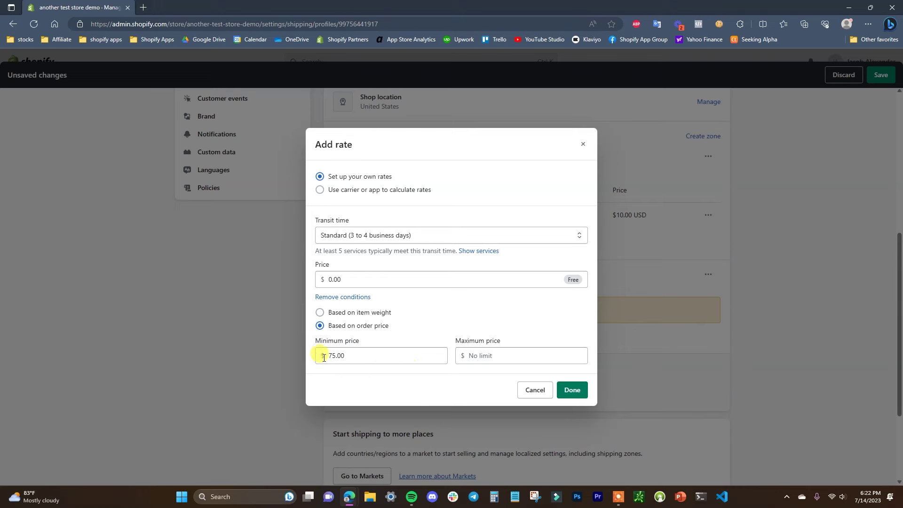
pyautogui.click(573, 399)
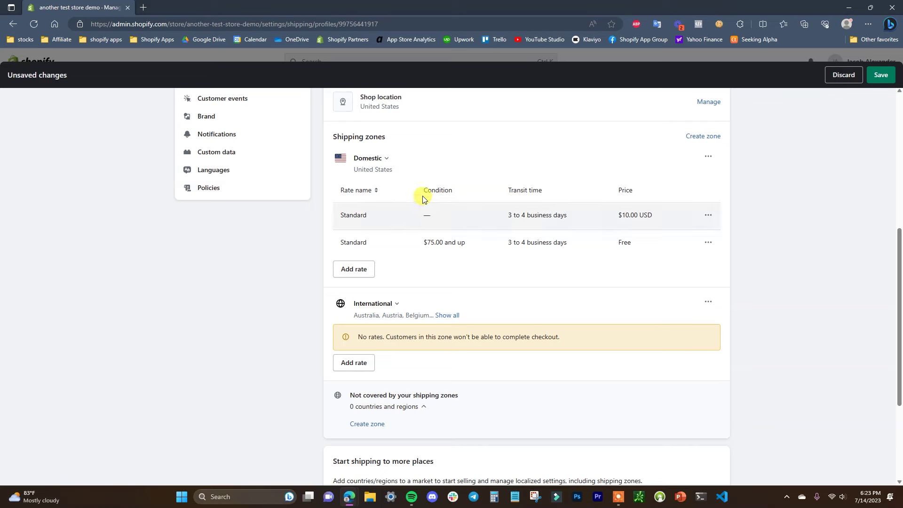
# Add a carrier-calculated USPS rate offering Priority Mail to the Domestic zone and show that zone's carrier rates.
pyautogui.click(363, 270)
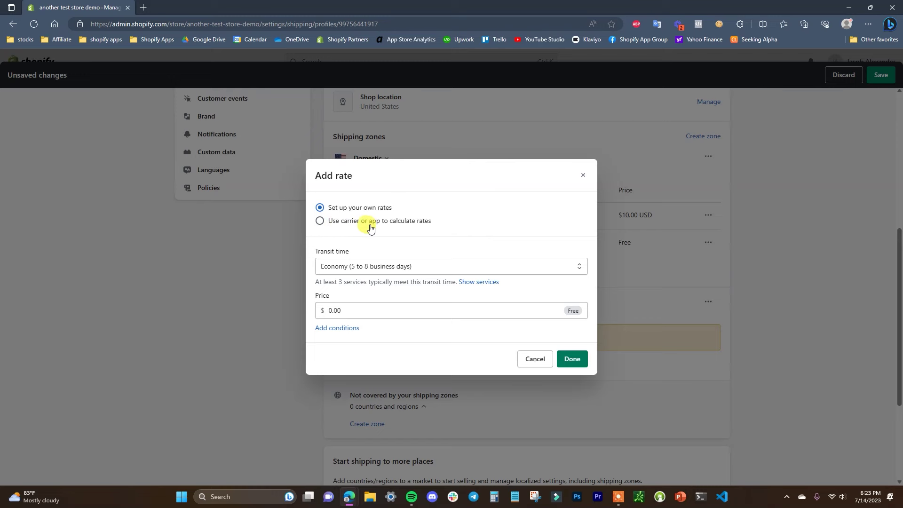
pyautogui.click(405, 222)
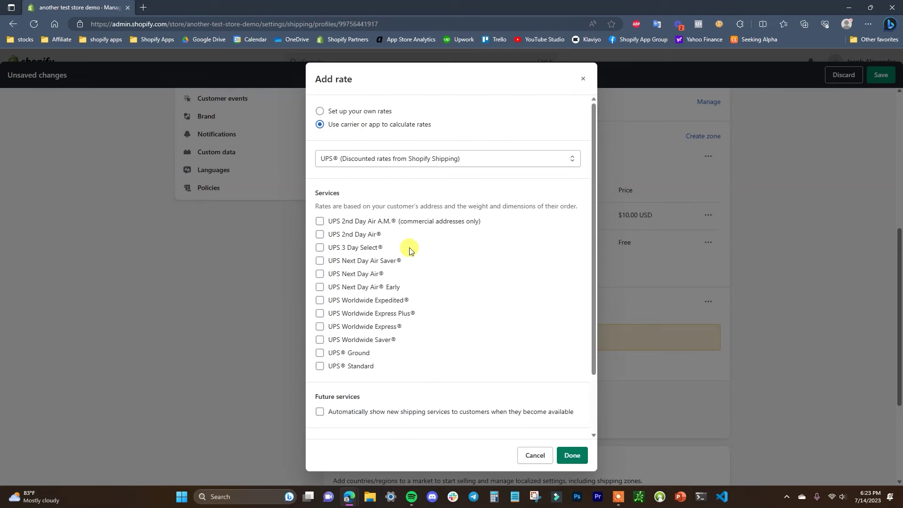
pyautogui.click(448, 164)
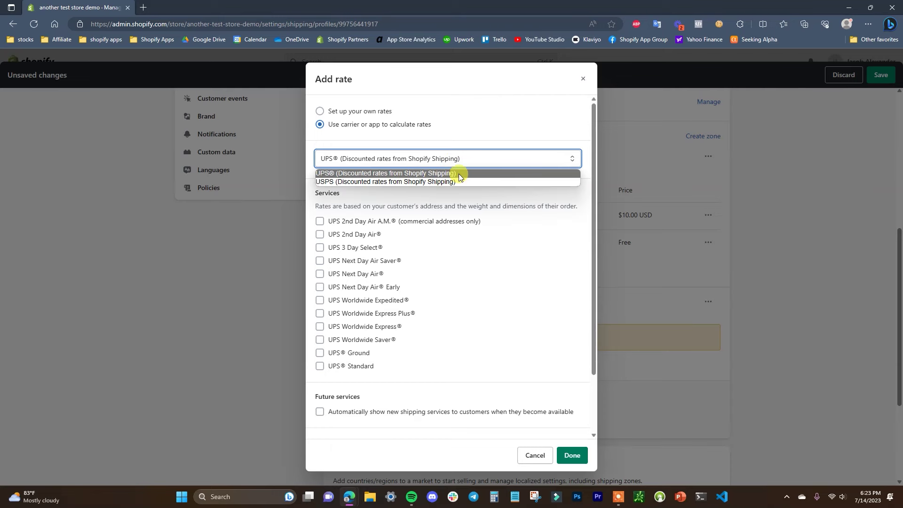
pyautogui.click(446, 181)
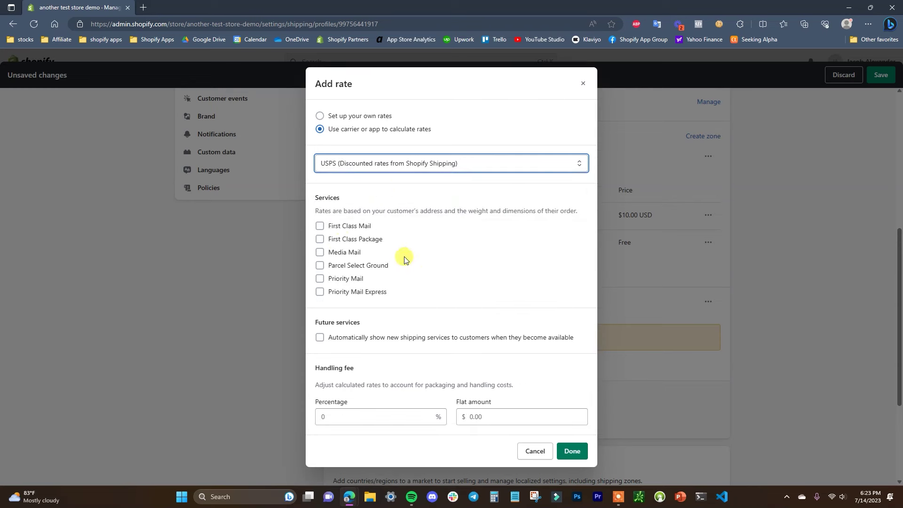
pyautogui.click(357, 278)
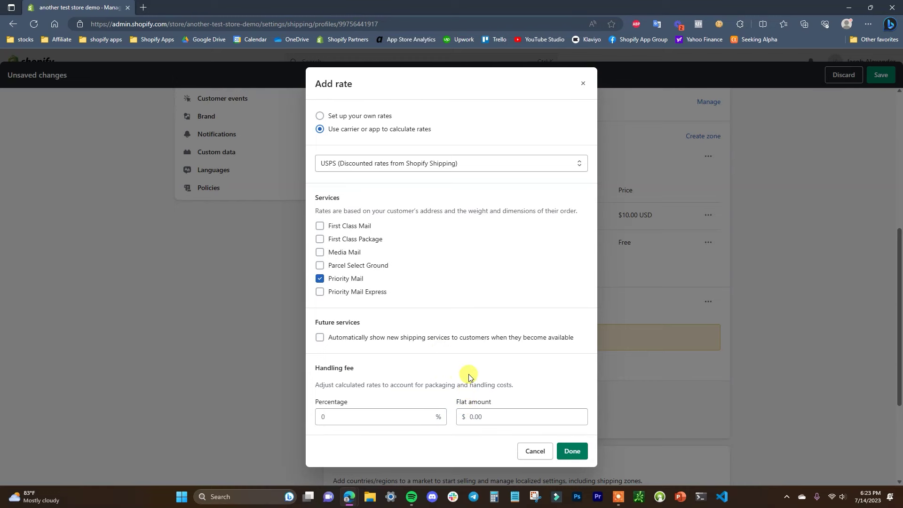
pyautogui.click(571, 451)
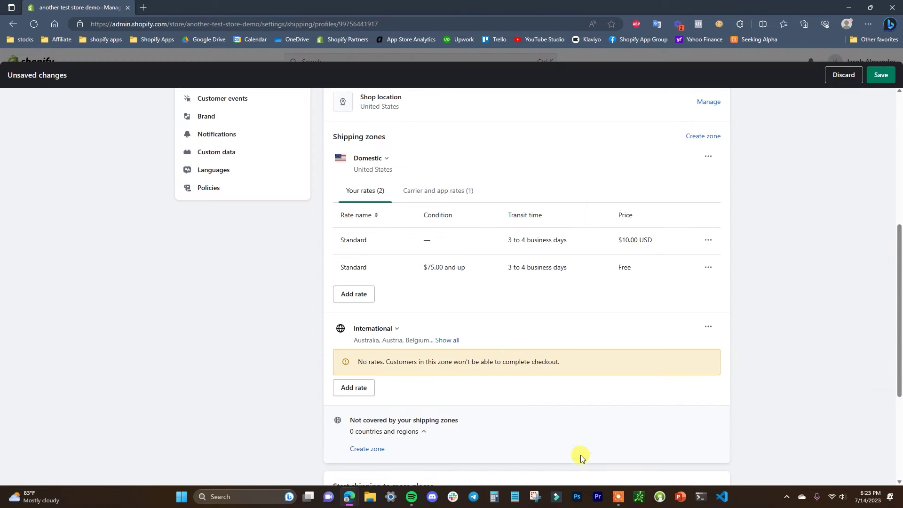
pyautogui.click(436, 189)
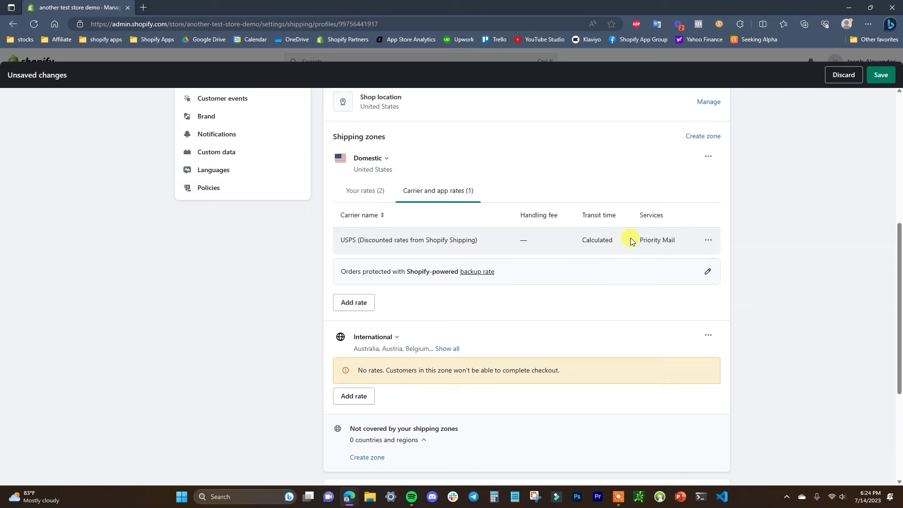
# Add a Standard International (6 to 12 business days) rate of $20.00 to the International zone, with a maximum item weight of 30 lb.
pyautogui.scroll(-1, 522, 251)
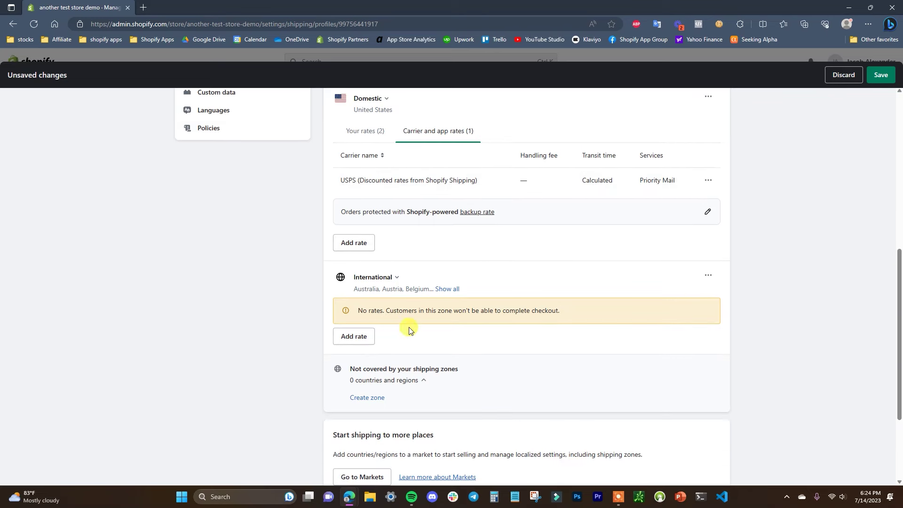
pyautogui.click(366, 337)
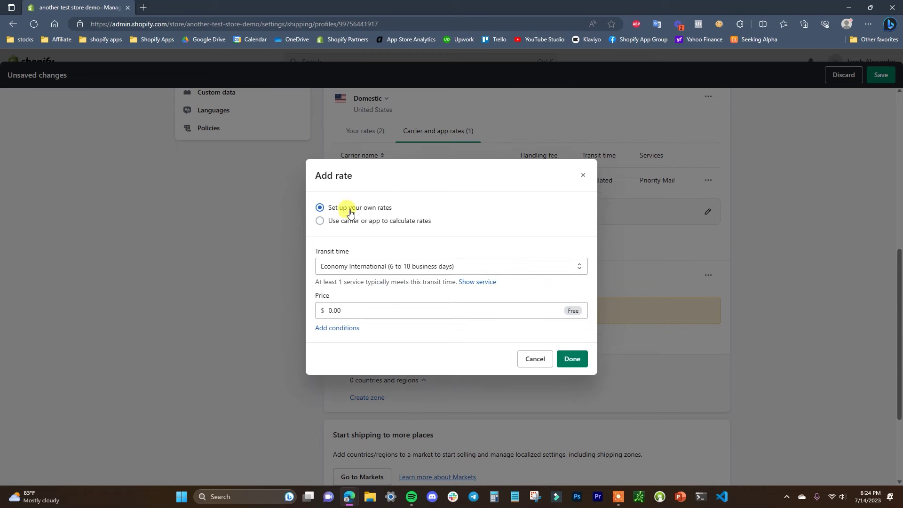
pyautogui.click(438, 265)
pyautogui.click(425, 282)
pyautogui.press('Down')
pyautogui.click(323, 305)
pyautogui.write('20')
pyautogui.click(425, 335)
pyautogui.click(337, 327)
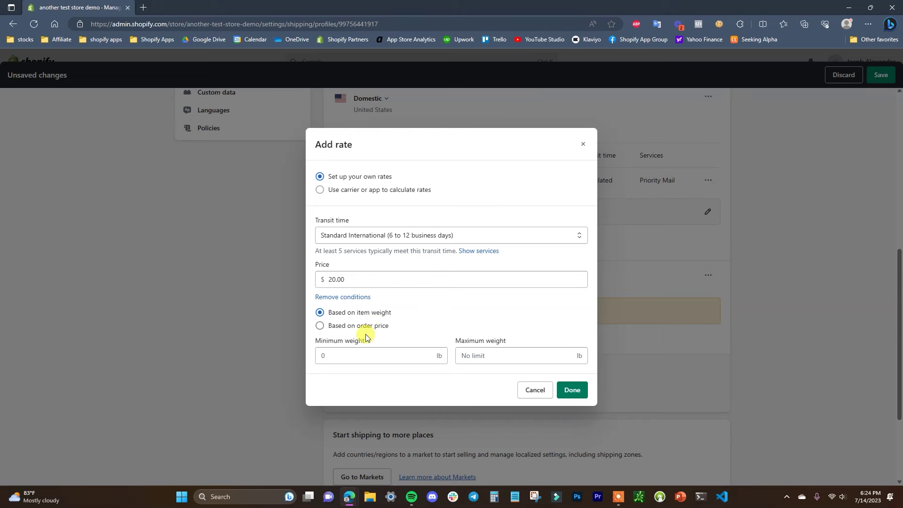
pyautogui.click(484, 354)
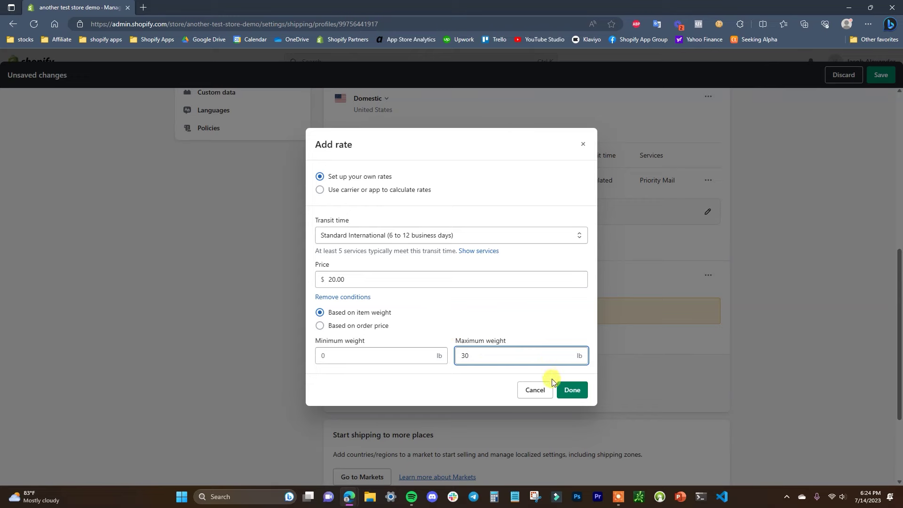
pyautogui.click(570, 390)
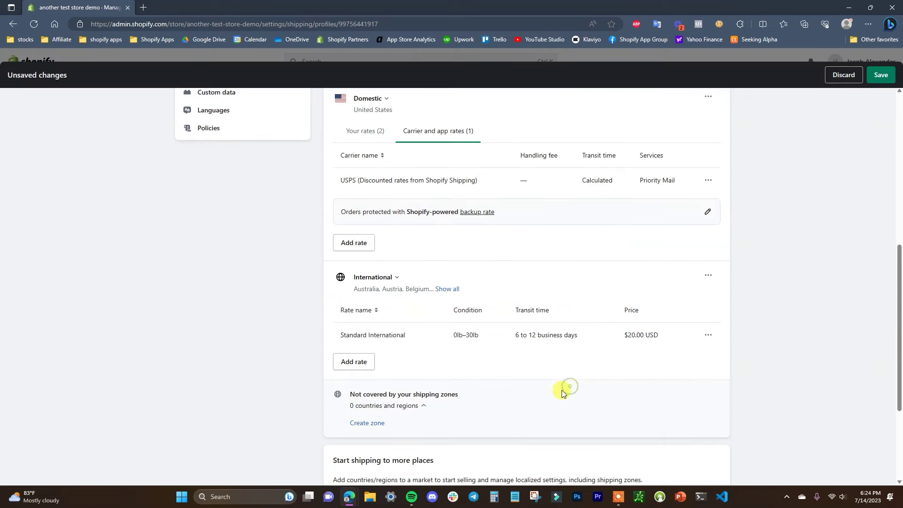
# Add a second Standard International rate of $30.00 to the International zone, with a minimum item weight of 31 lb.
pyautogui.click(358, 361)
pyautogui.click(311, 311)
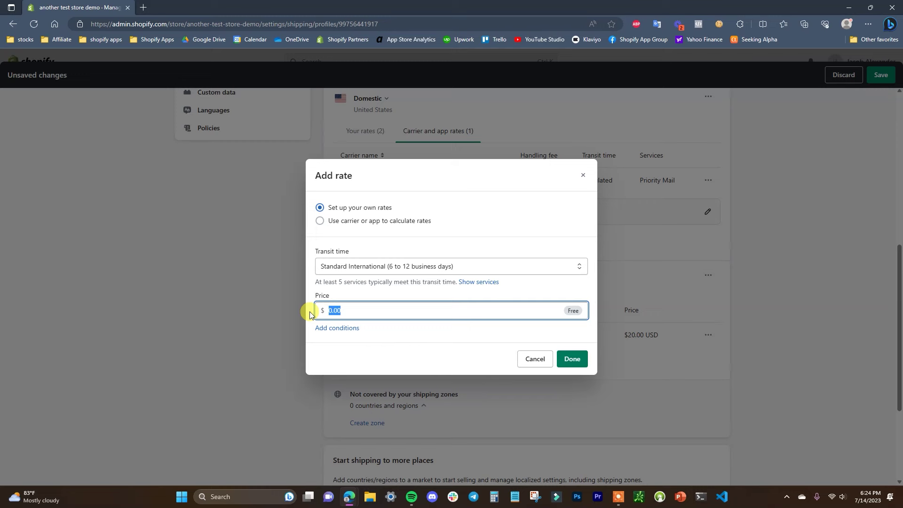
pyautogui.write('30')
pyautogui.click(332, 328)
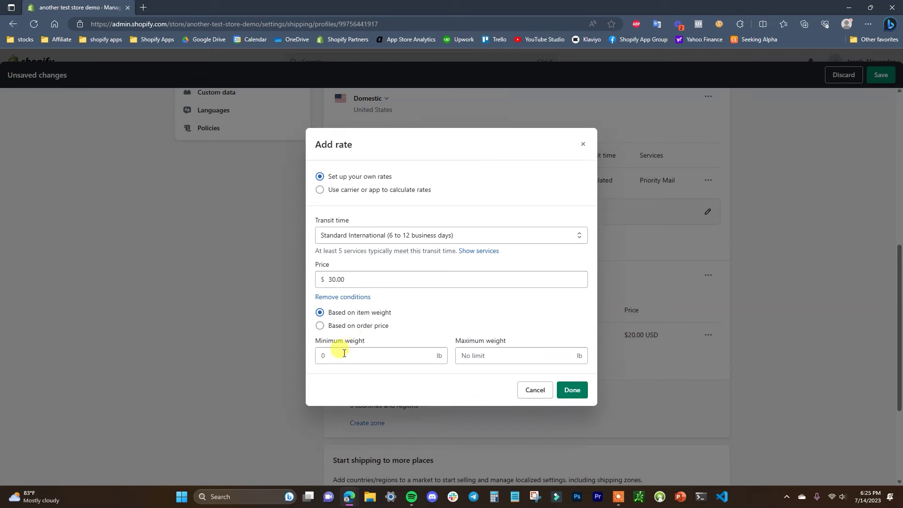
pyautogui.click(377, 359)
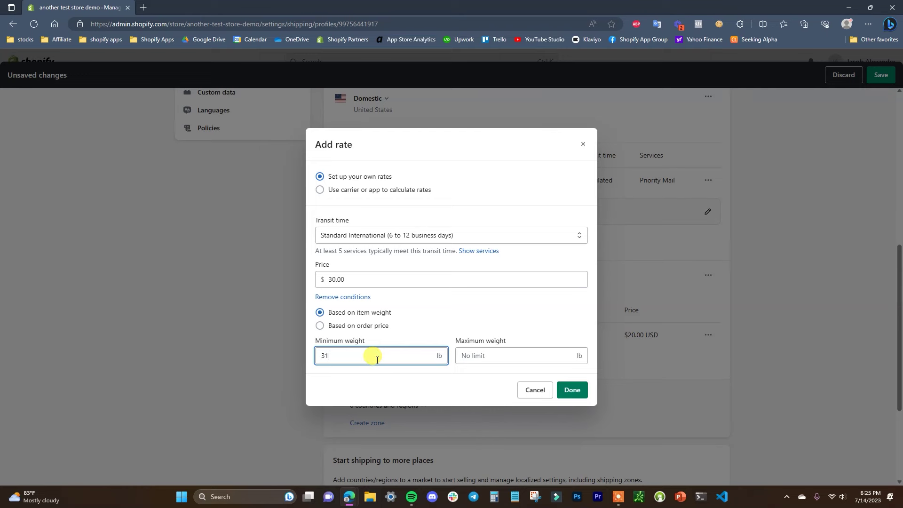
pyautogui.click(571, 391)
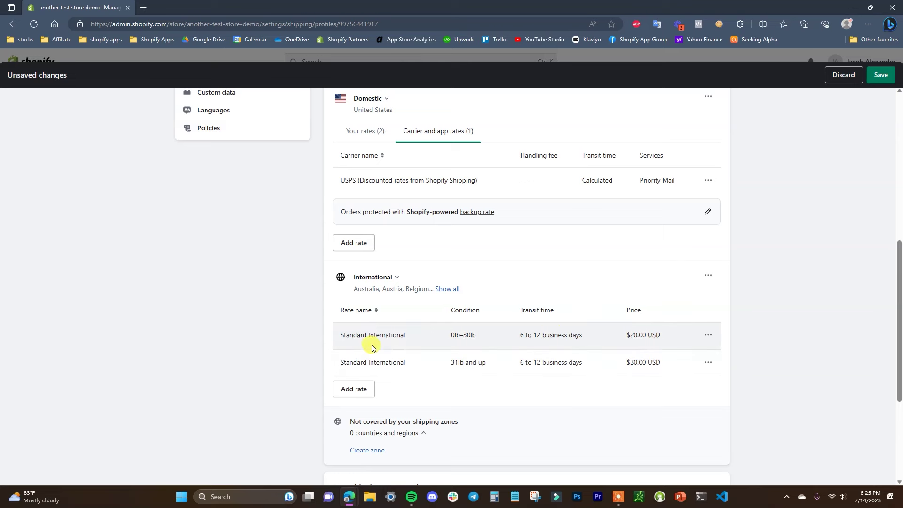
pyautogui.scroll(1, 440, 349)
pyautogui.scroll(-1, 468, 328)
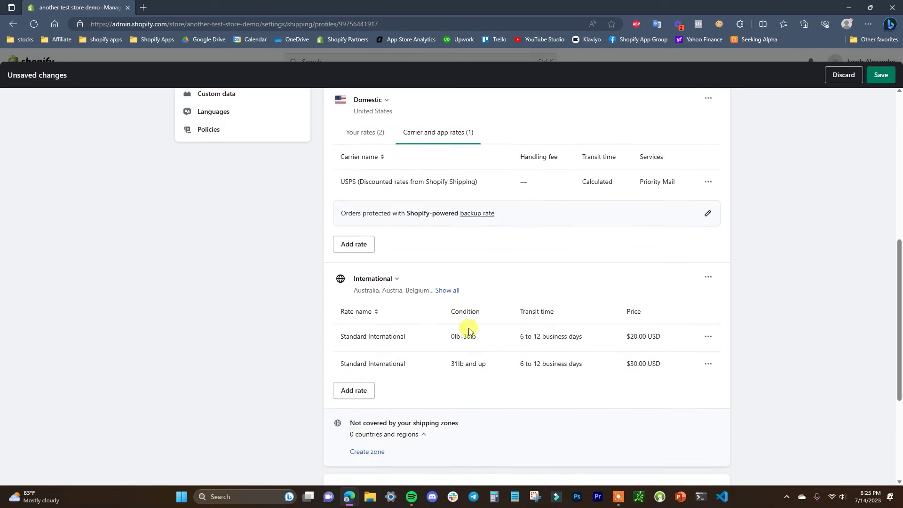
pyautogui.scroll(-1, 468, 328)
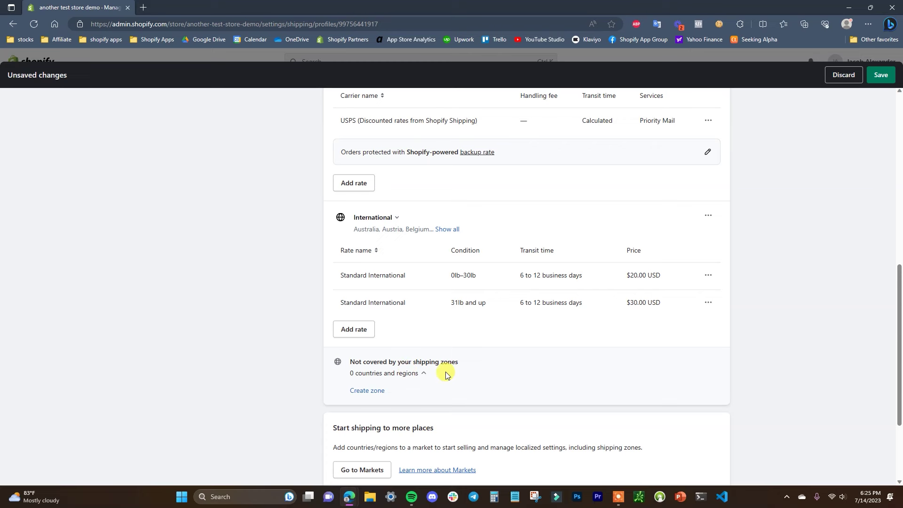
pyautogui.scroll(1, 447, 369)
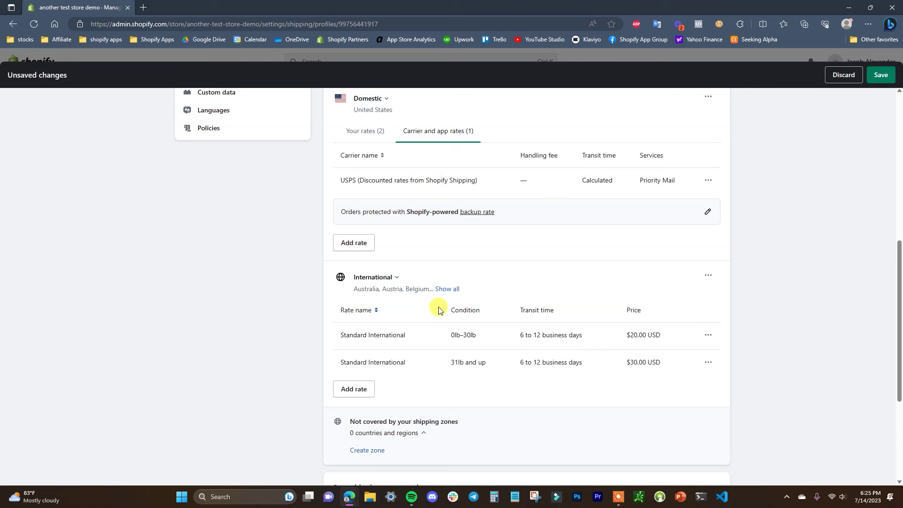
pyautogui.scroll(-1, 484, 361)
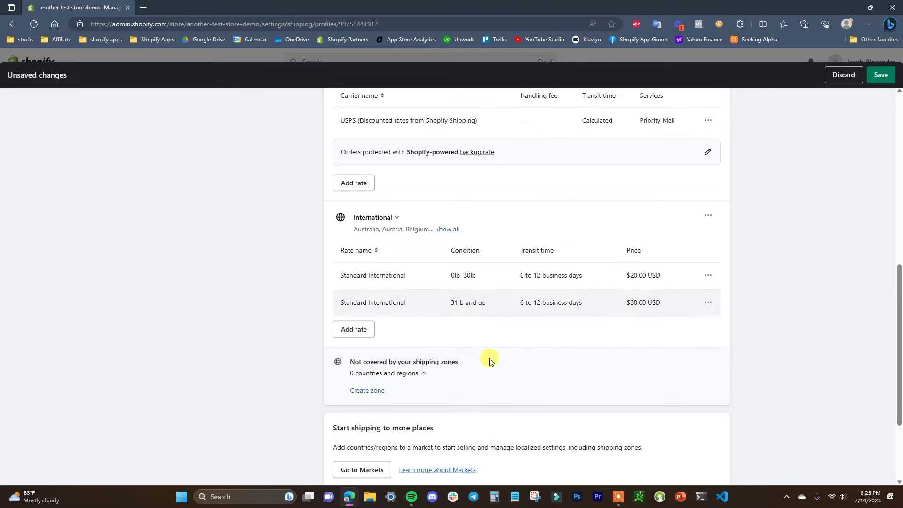
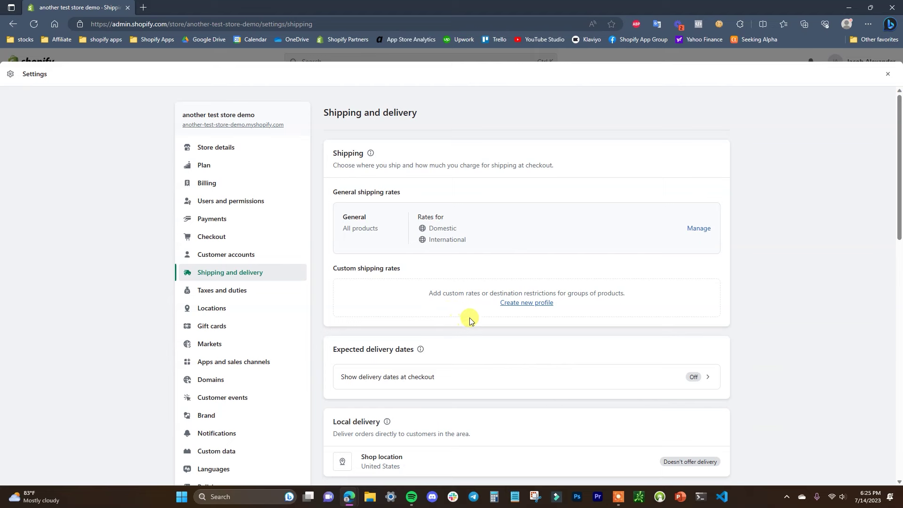
# Create a custom shipping profile named Heavy Products and add both variants of the test product to it.
pyautogui.click(539, 302)
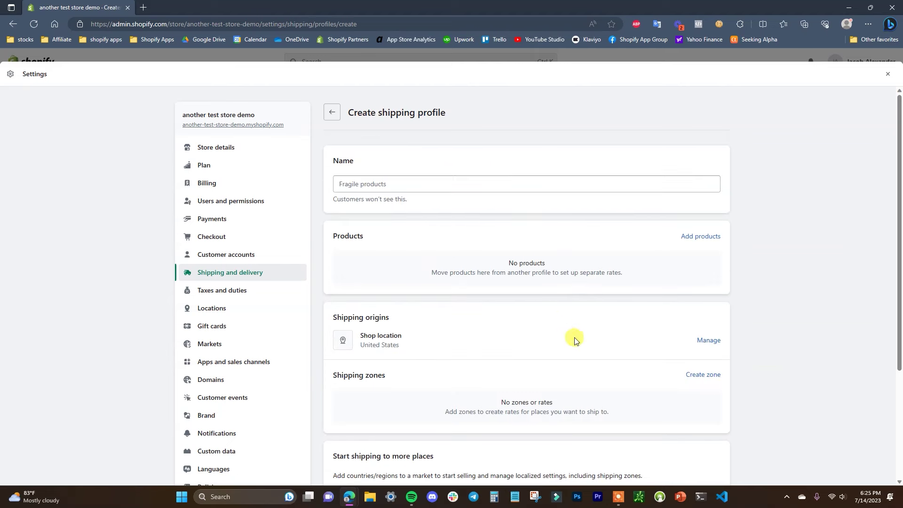
pyautogui.click(428, 182)
pyautogui.write('Heavy Products')
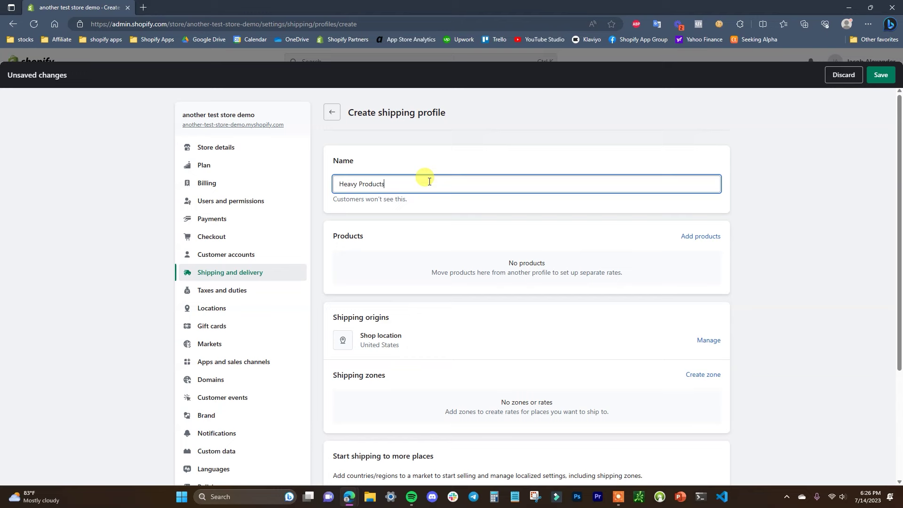
pyautogui.click(708, 235)
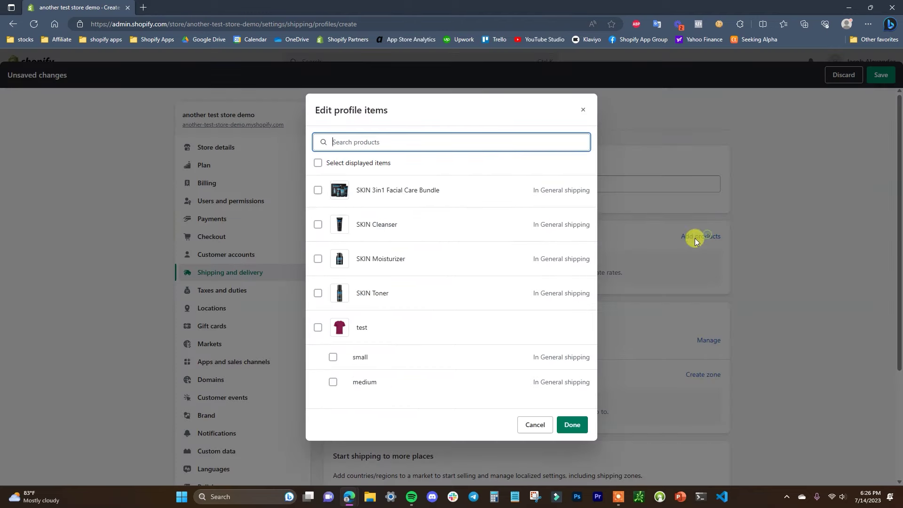
pyautogui.click(317, 328)
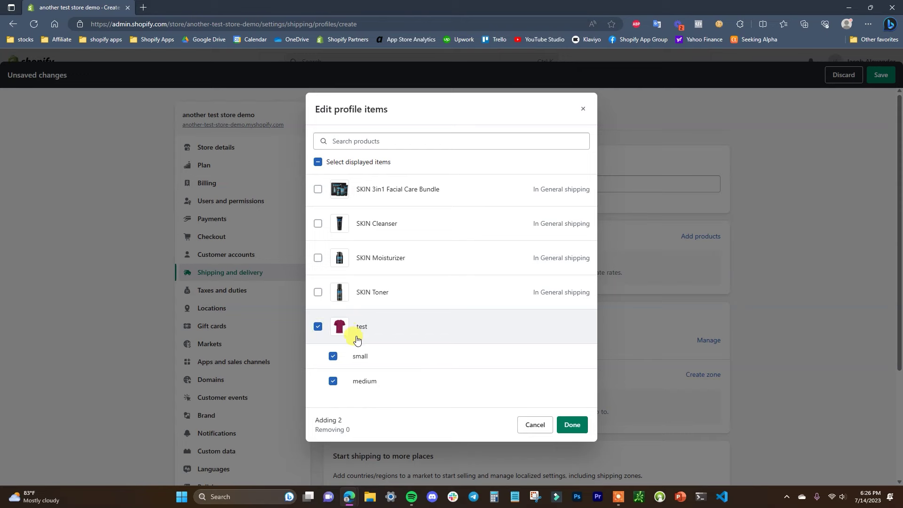
pyautogui.click(571, 425)
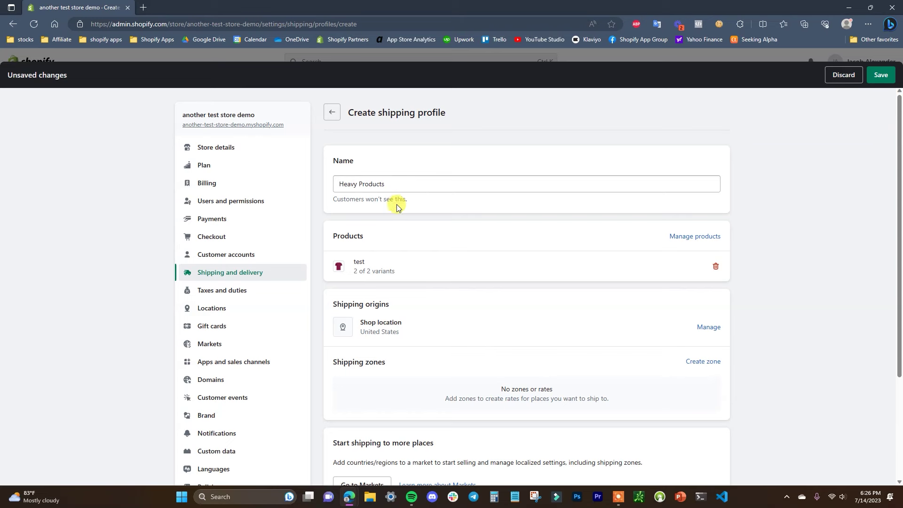
# Create a United States shipping zone covering the whole country in the Heavy Products profile.
pyautogui.scroll(-1, 400, 199)
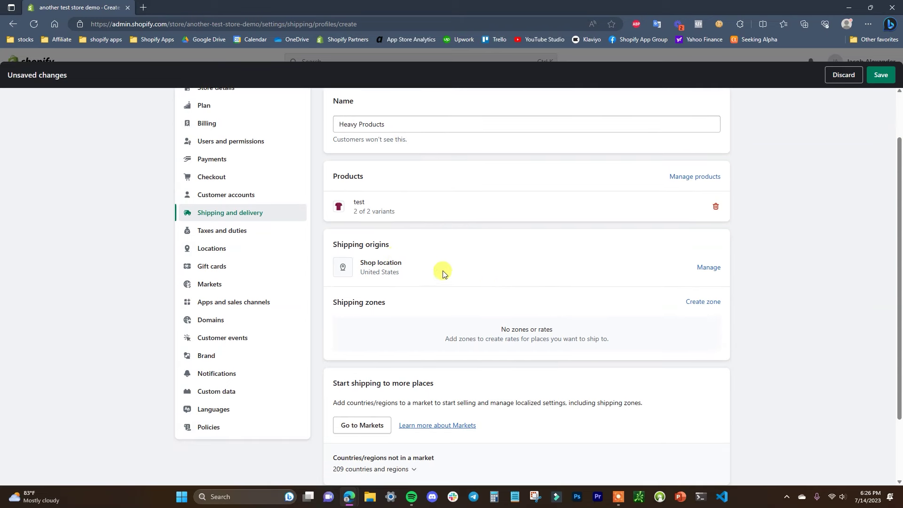
pyautogui.scroll(-1, 477, 277)
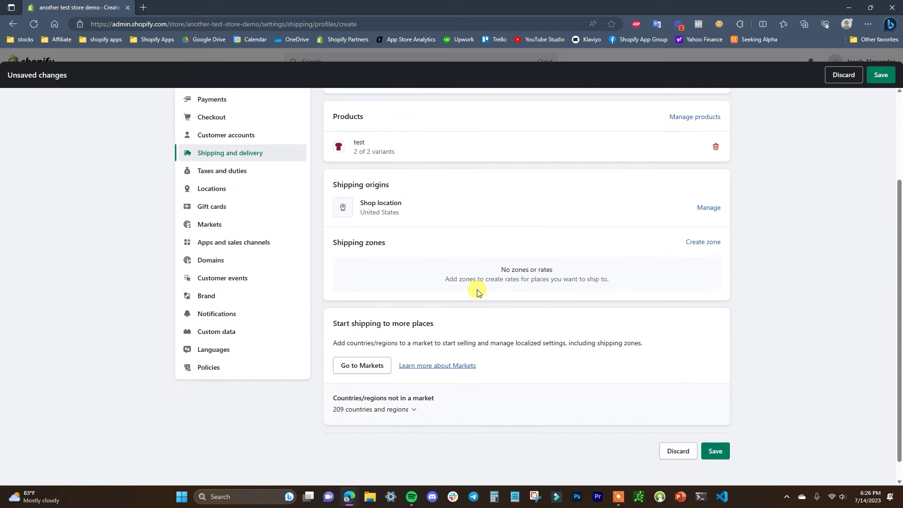
pyautogui.click(710, 241)
pyautogui.scroll(-8, 447, 282)
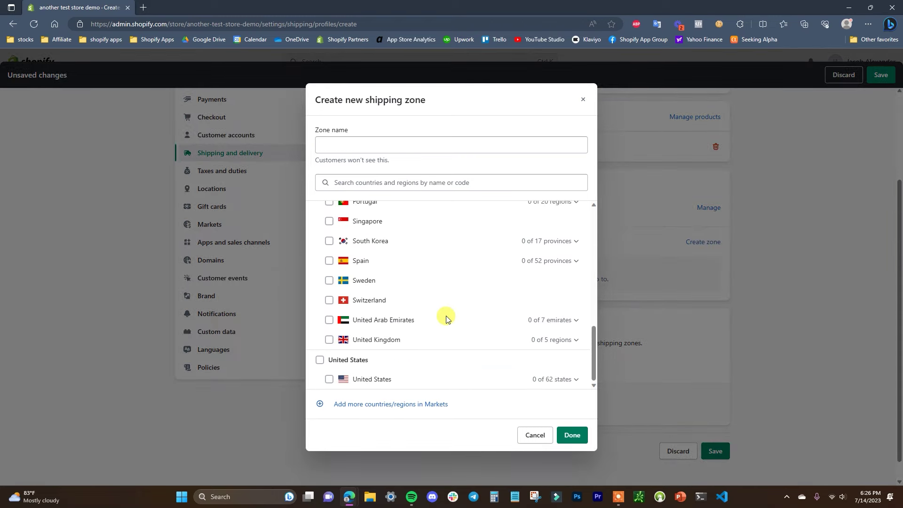
pyautogui.click(319, 360)
pyautogui.click(573, 433)
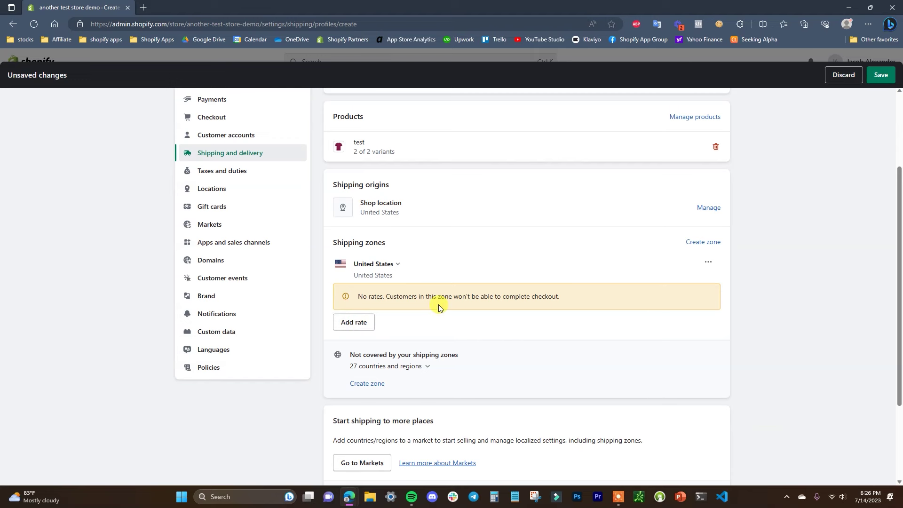
# Add a custom flat rate named Custom Rate to the United States zone, priced at $50.00 with no conditions.
pyautogui.scroll(1, 388, 105)
pyautogui.scroll(-1, 434, 325)
pyautogui.scroll(1, 435, 326)
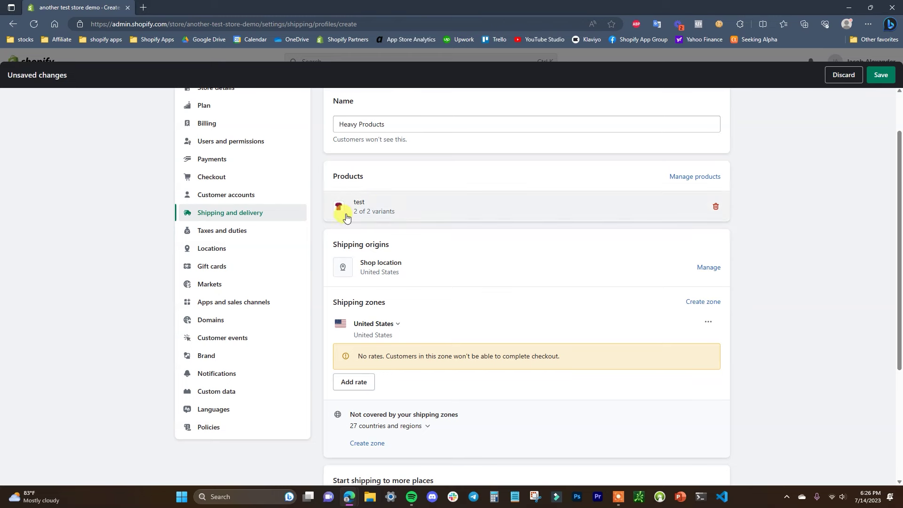
pyautogui.click(357, 382)
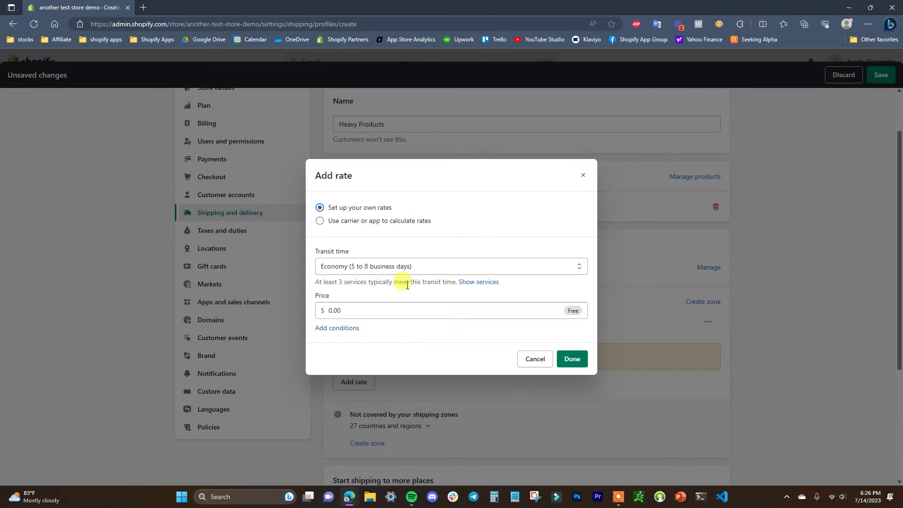
pyautogui.click(446, 266)
pyautogui.click(358, 304)
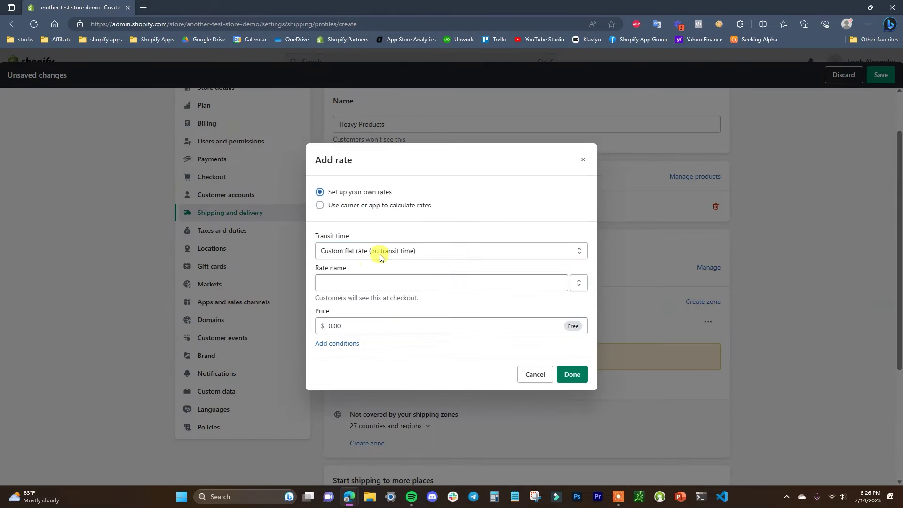
pyautogui.click(433, 282)
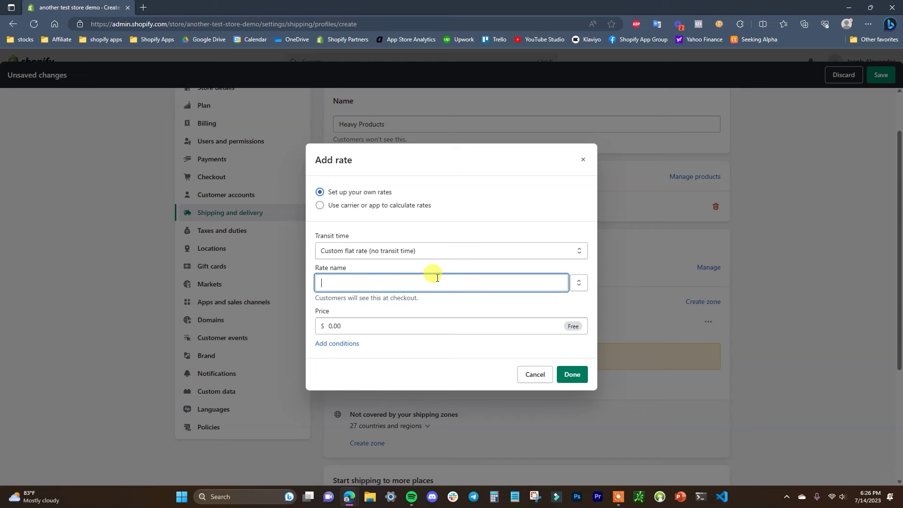
pyautogui.click(527, 318)
pyautogui.write('50')
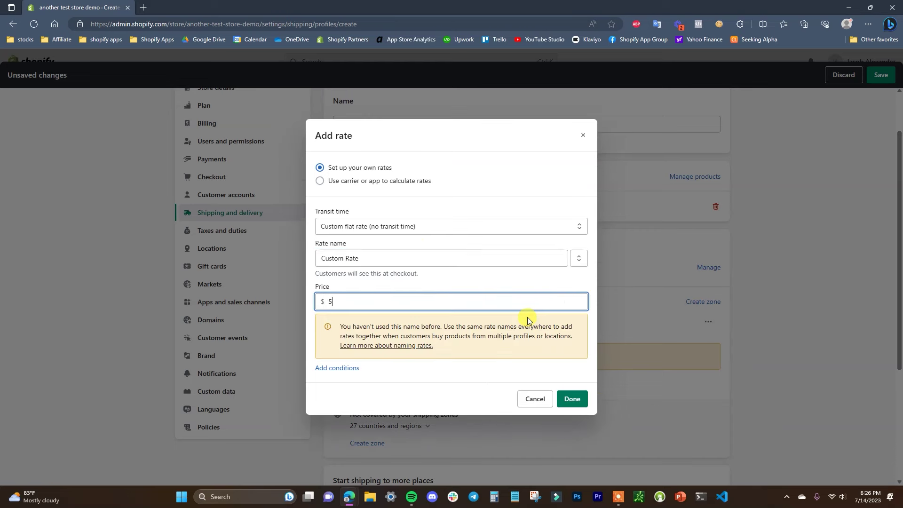
pyautogui.click(504, 281)
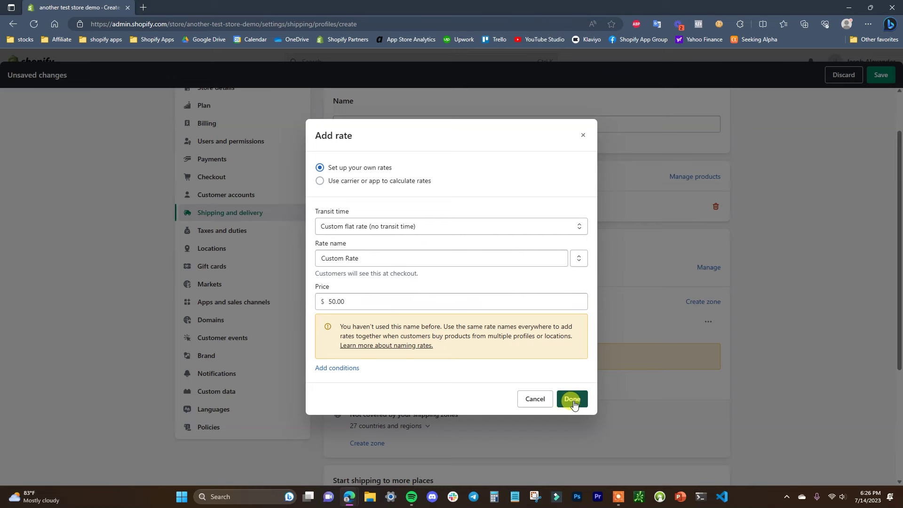
pyautogui.click(346, 368)
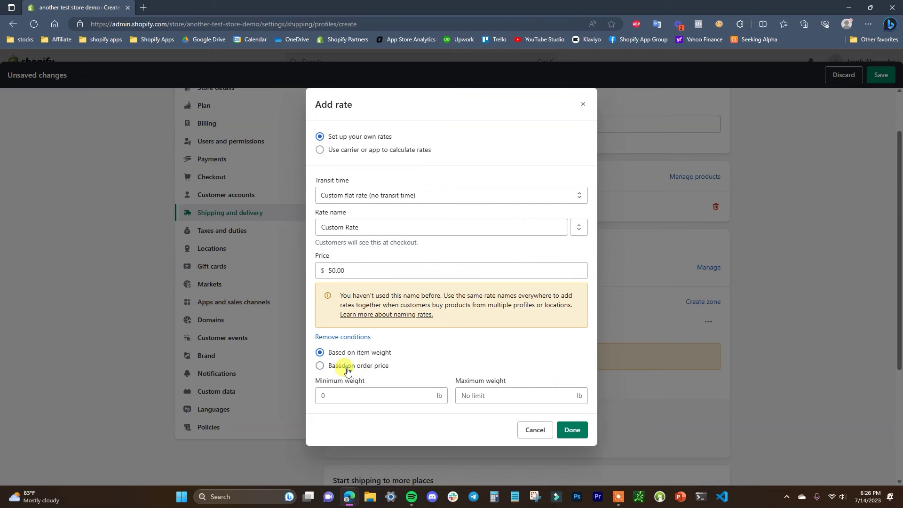
pyautogui.click(352, 337)
pyautogui.click(574, 397)
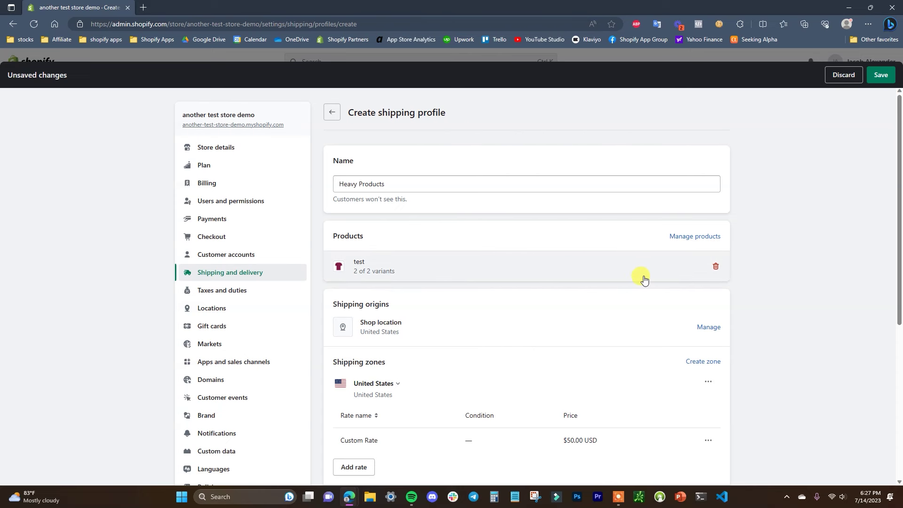
# Review the Heavy Products profile's products, zone and rate, and save the profile.
pyautogui.scroll(-1, 736, 291)
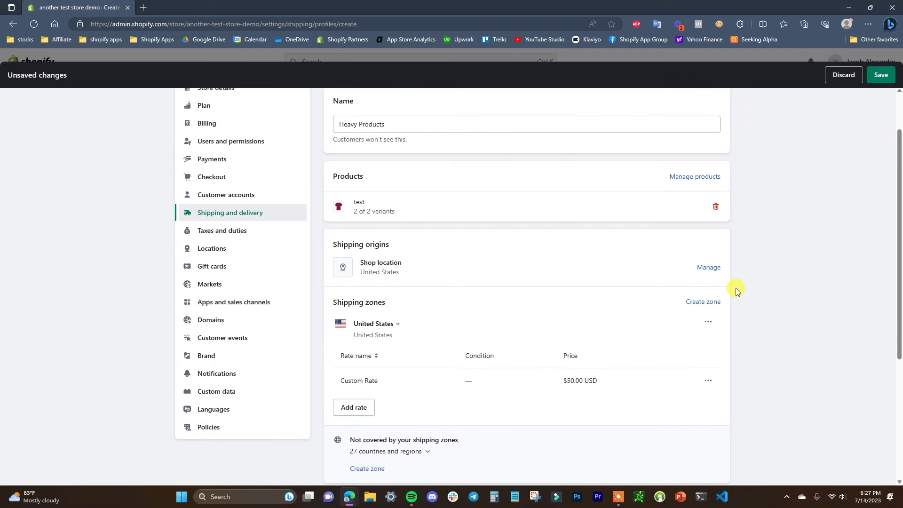
pyautogui.scroll(1, 517, 188)
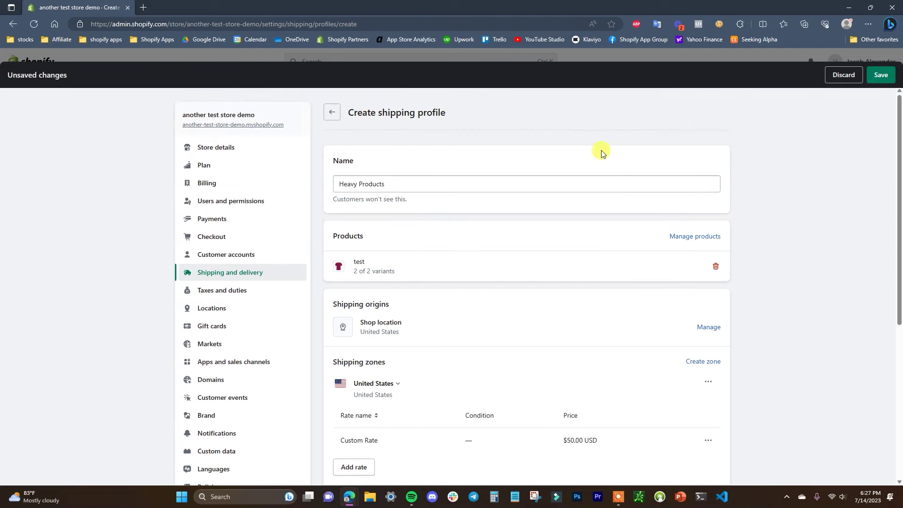
pyautogui.scroll(-5, 644, 221)
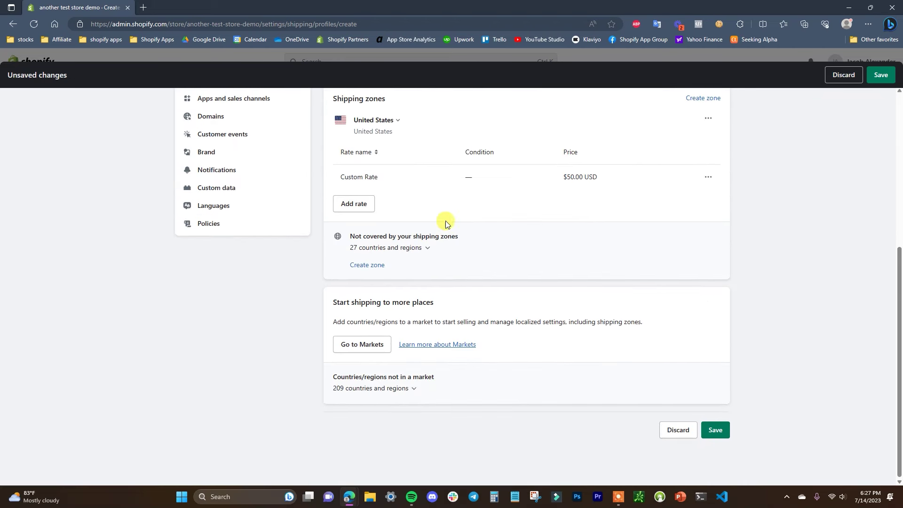
pyautogui.click(713, 428)
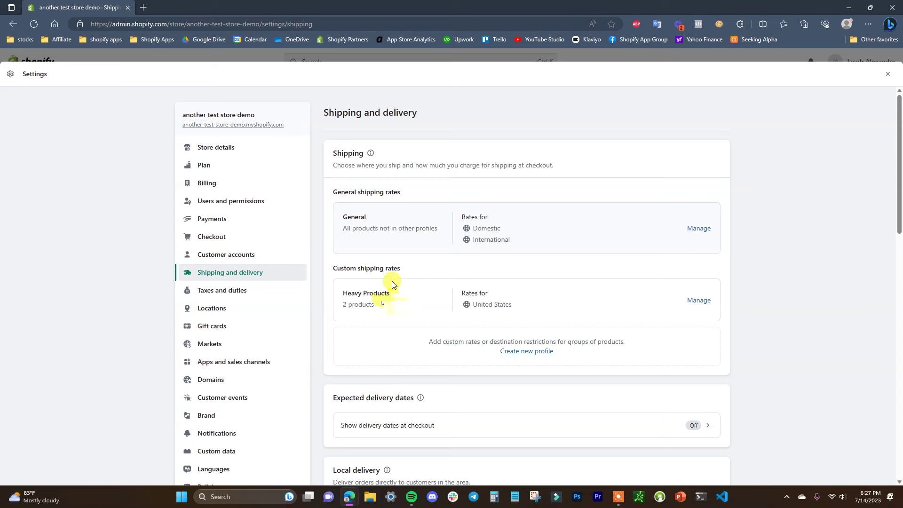
# View the option for showing expected delivery dates at checkout and close it without saving.
pyautogui.scroll(-4, 418, 282)
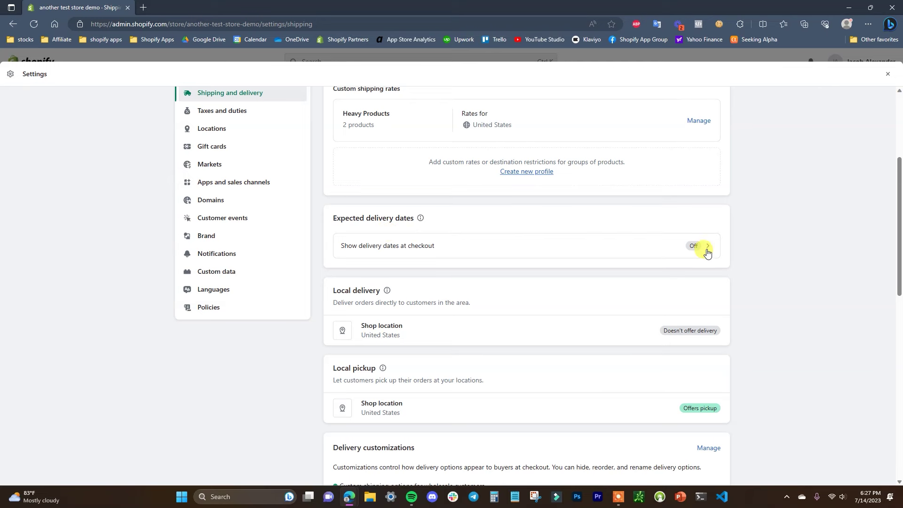
pyautogui.click(692, 250)
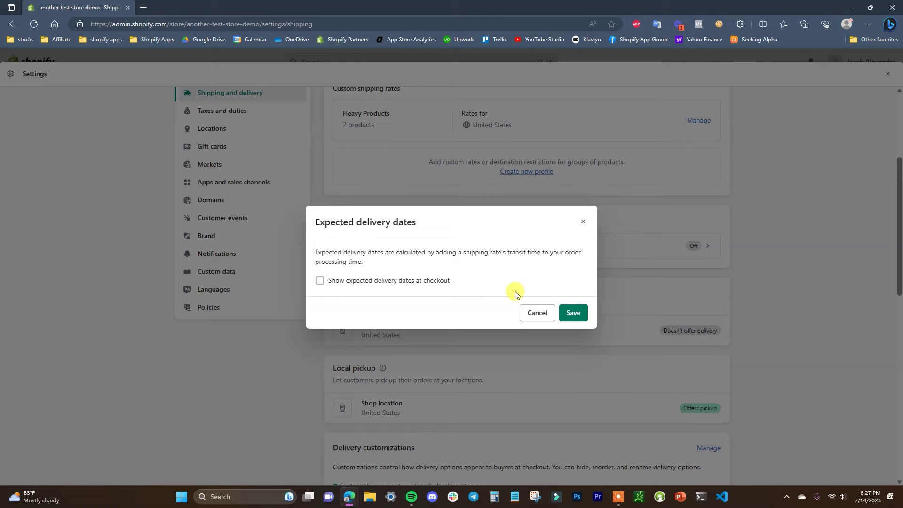
pyautogui.click(582, 222)
# Open the local delivery settings for the Shop location and turn on local delivery there.
pyautogui.scroll(-2, 522, 247)
pyautogui.scroll(-1, 508, 249)
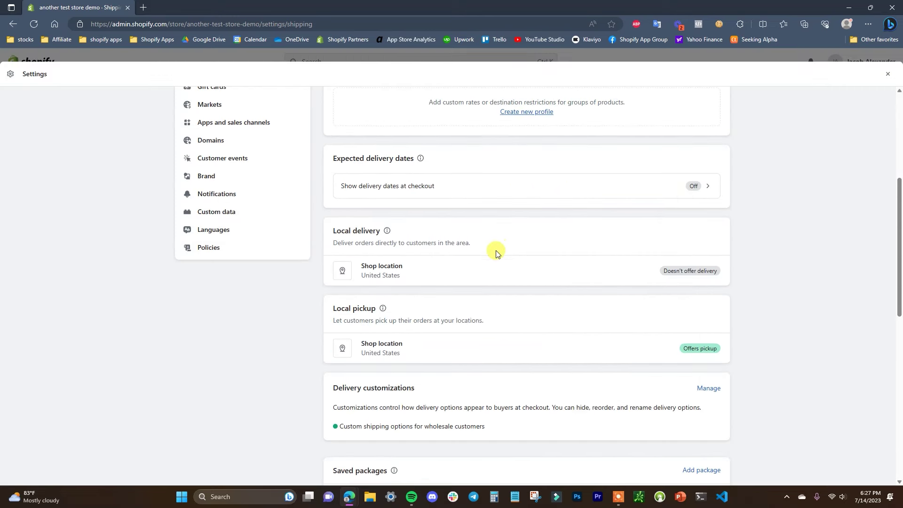
pyautogui.click(461, 275)
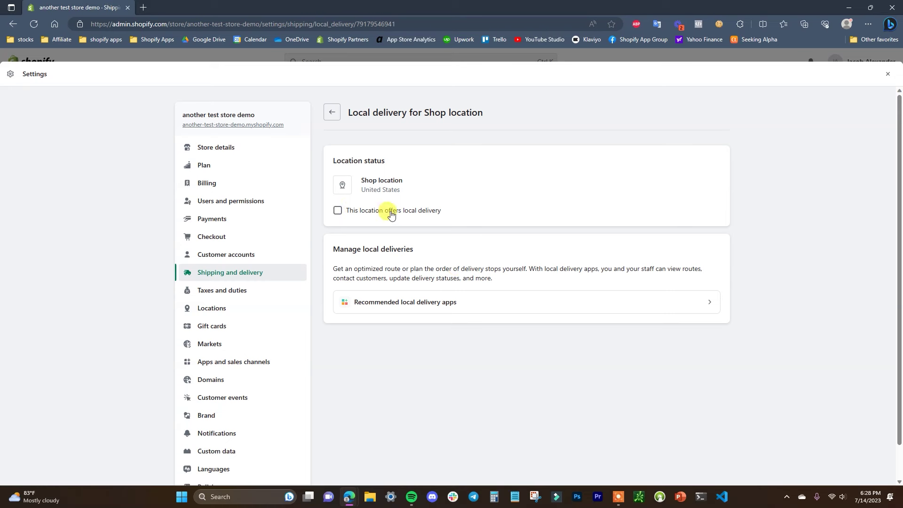
pyautogui.click(412, 211)
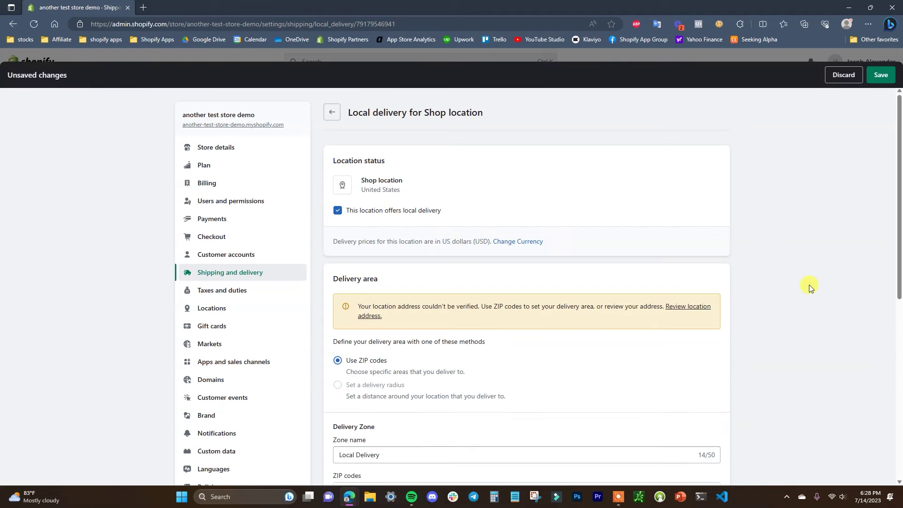
# Examine the local delivery area methods, zone name, ZIP codes, order and delivery prices, and delivery information fields.
pyautogui.scroll(-3, 806, 287)
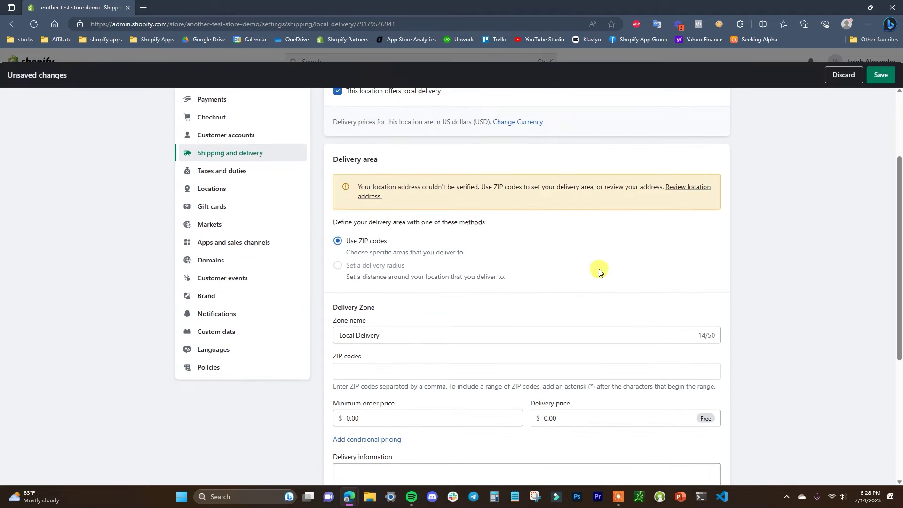
pyautogui.scroll(-1, 423, 249)
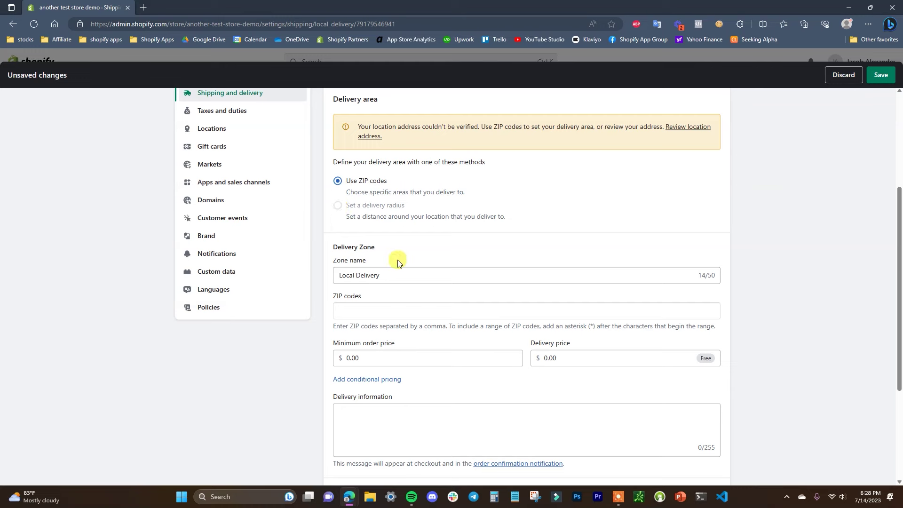
pyautogui.scroll(-1, 396, 260)
pyautogui.moveTo(335, 216); pyautogui.dragTo(393, 218)
pyautogui.click(393, 218)
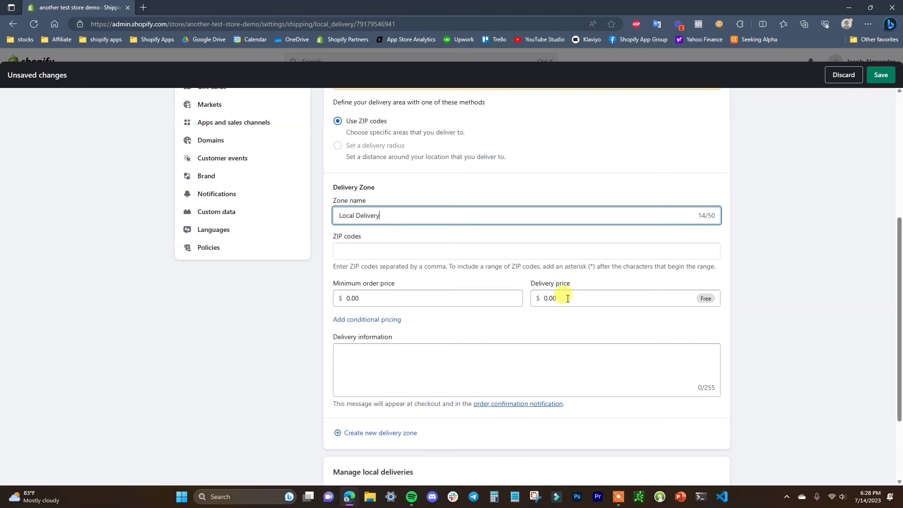
pyautogui.scroll(-1, 564, 298)
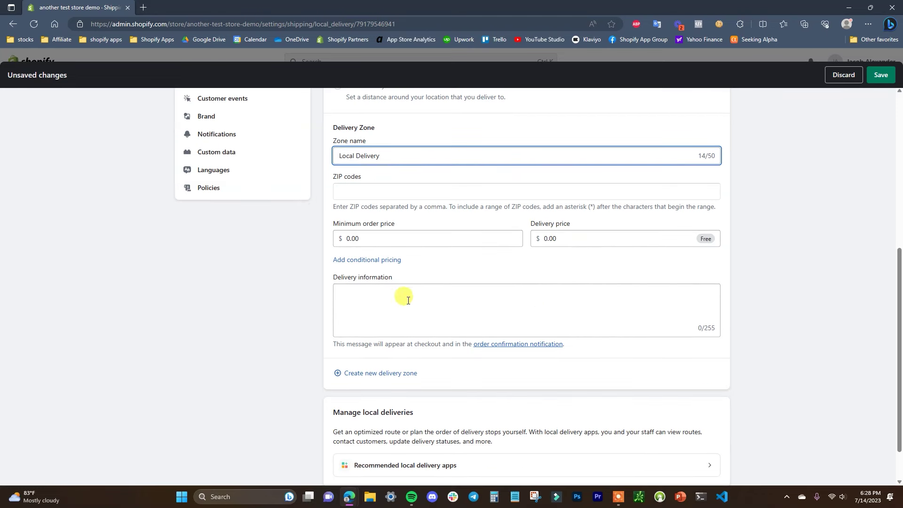
pyautogui.scroll(-1, 402, 301)
pyautogui.scroll(1, 428, 301)
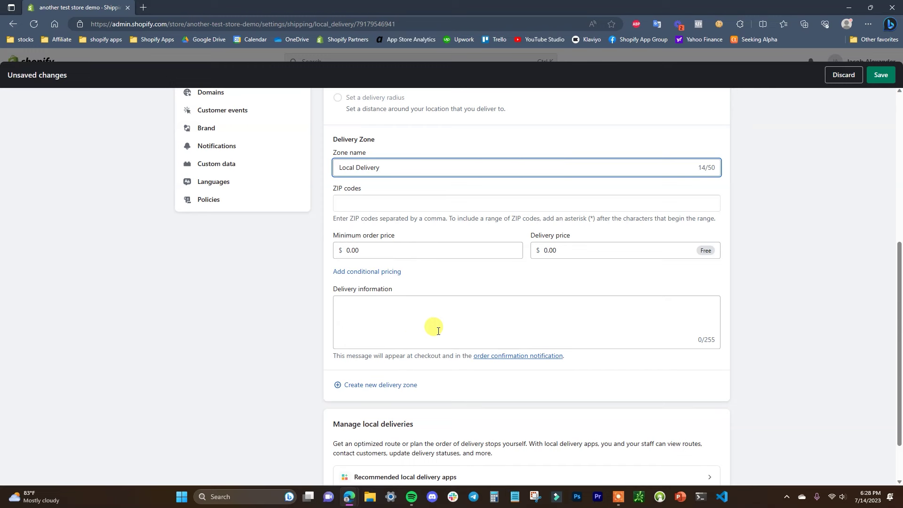
pyautogui.scroll(-1, 465, 301)
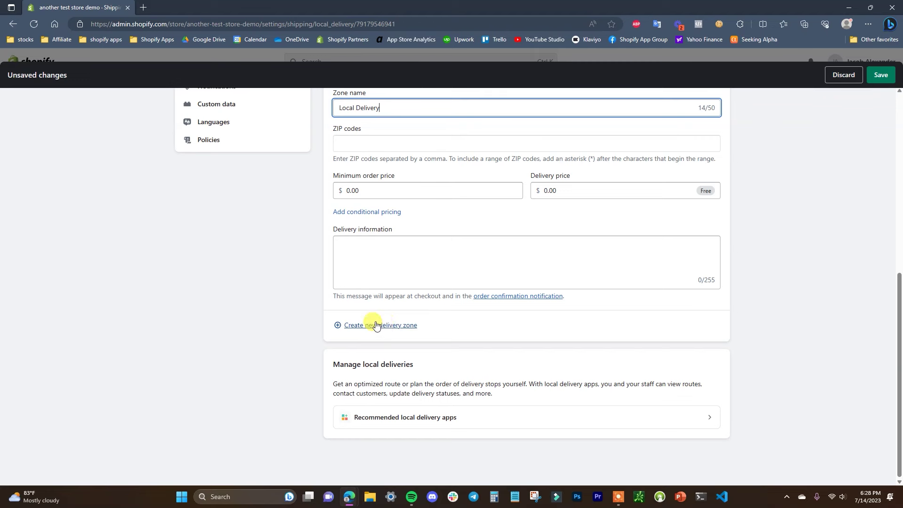
pyautogui.scroll(6, 447, 342)
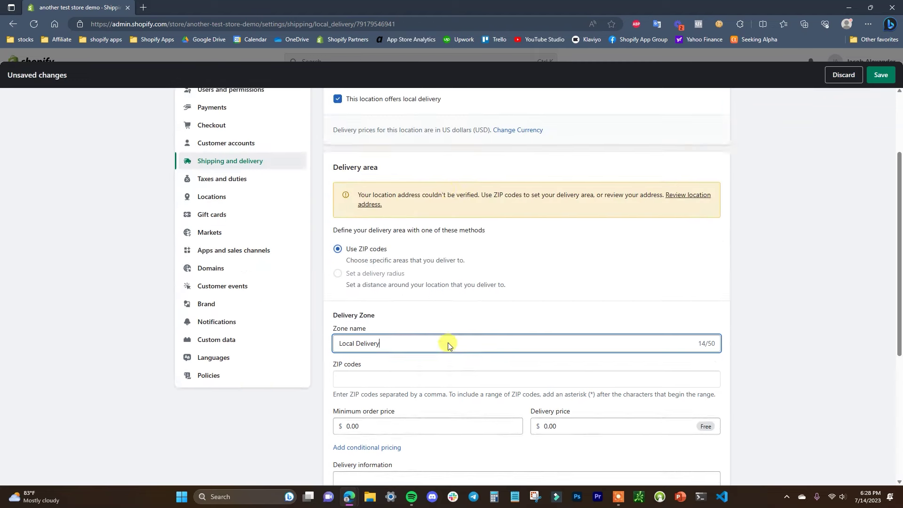
# Leave the local delivery settings, discarding the unsaved changes, and return to the local pickup section of the shipping settings.
pyautogui.click(331, 112)
pyautogui.click(567, 297)
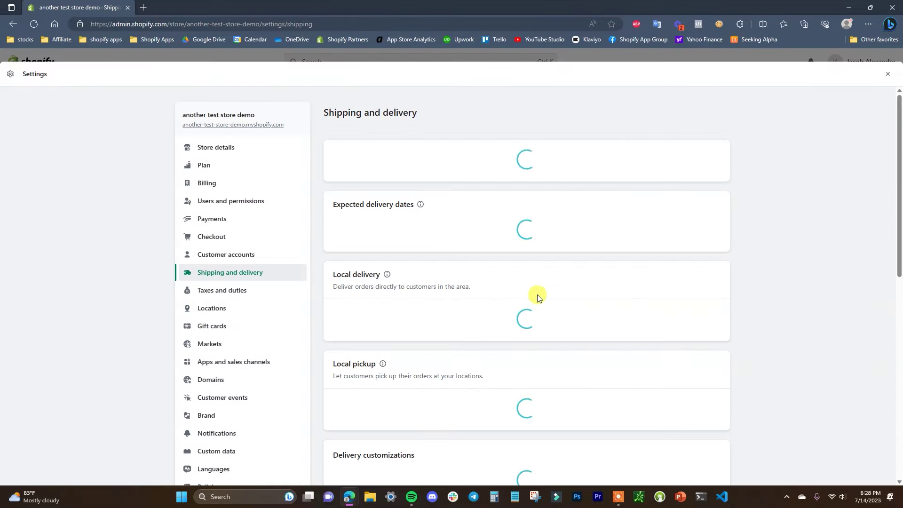
pyautogui.scroll(-5, 479, 298)
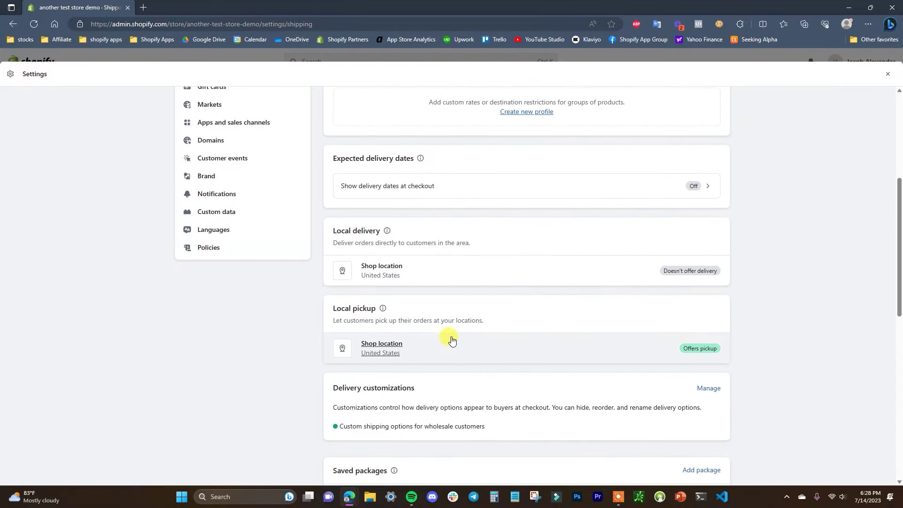
# Open the local pickup settings for the Shop location, switch its local pickup option off and turn it back on.
pyautogui.click(424, 342)
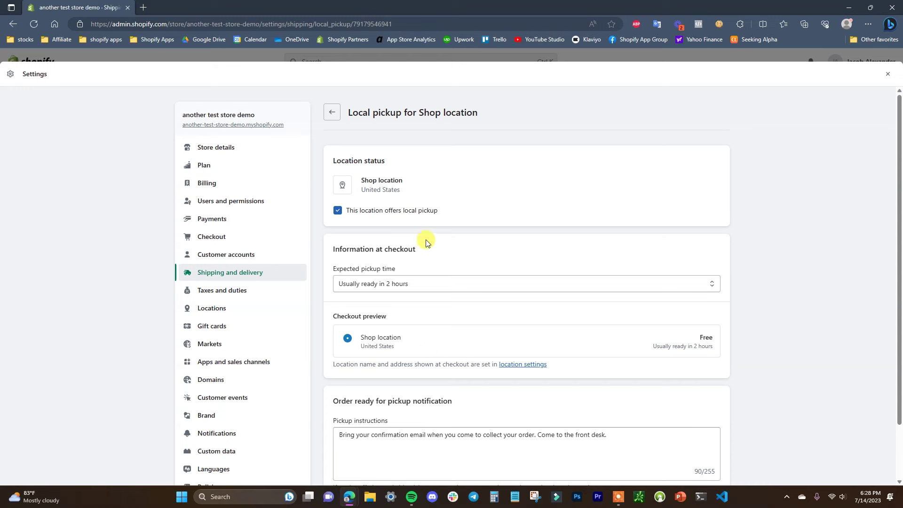
pyautogui.click(381, 212)
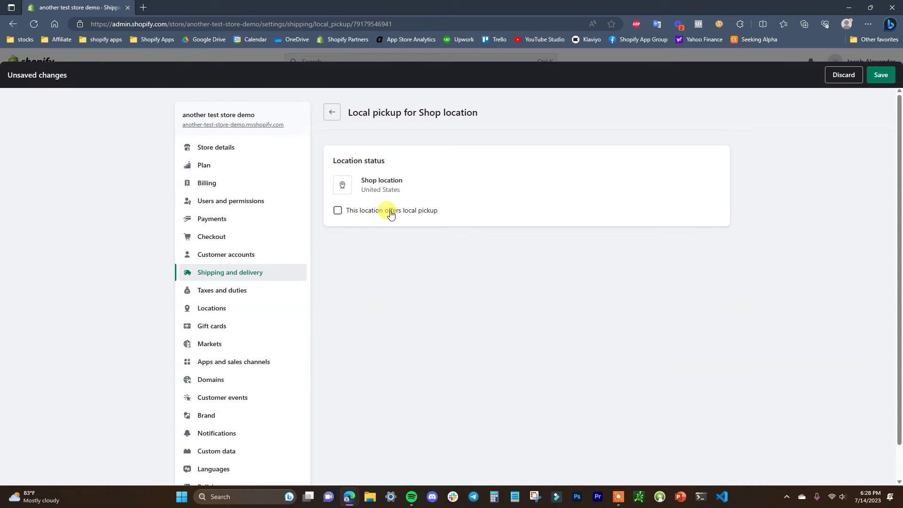
pyautogui.click(337, 214)
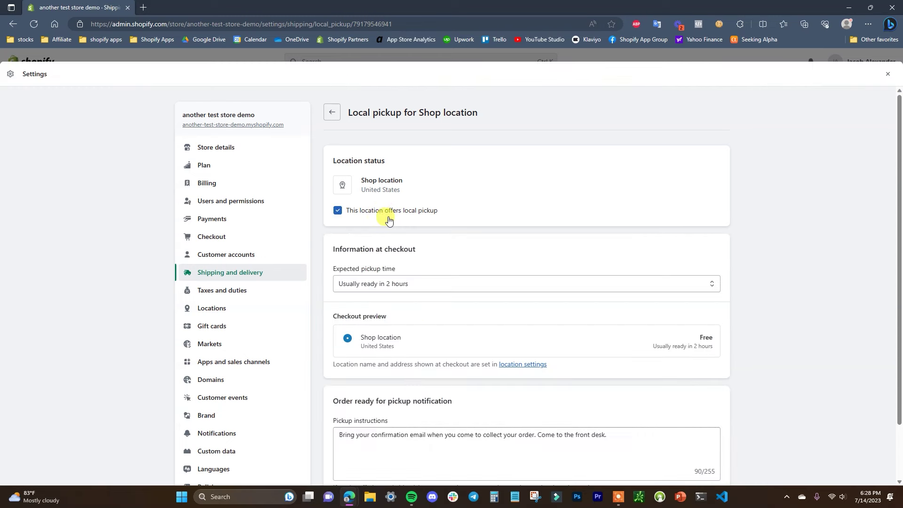
# Look through the expected pickup time choices and keep "Usually ready in 2 hours".
pyautogui.click(431, 283)
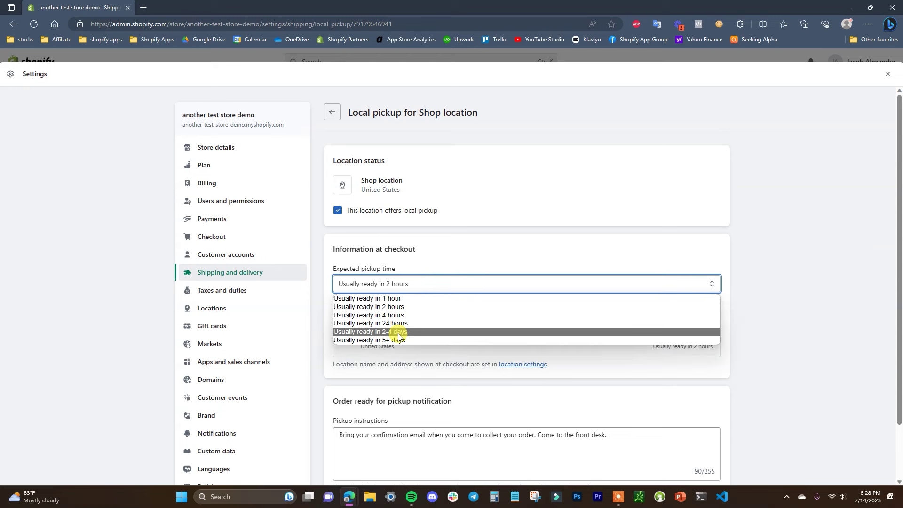
pyautogui.click(423, 308)
pyautogui.scroll(-2, 390, 300)
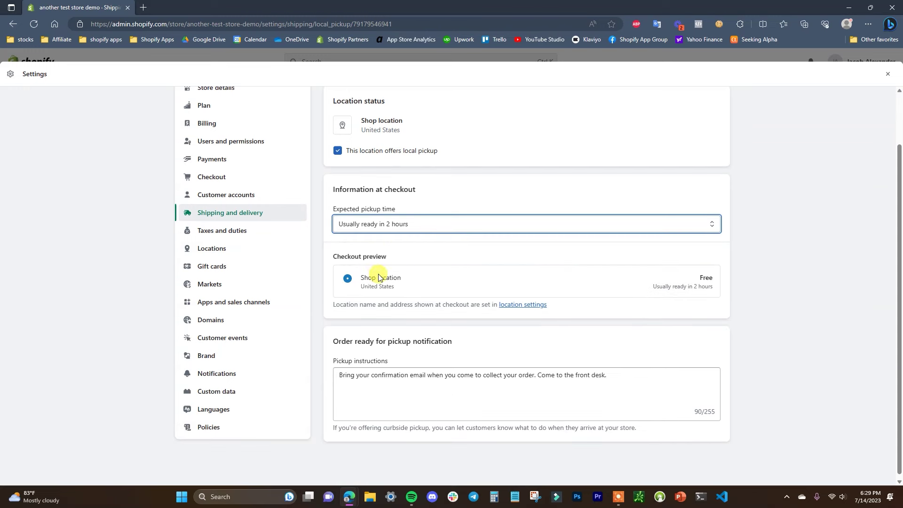
pyautogui.scroll(-1, 540, 342)
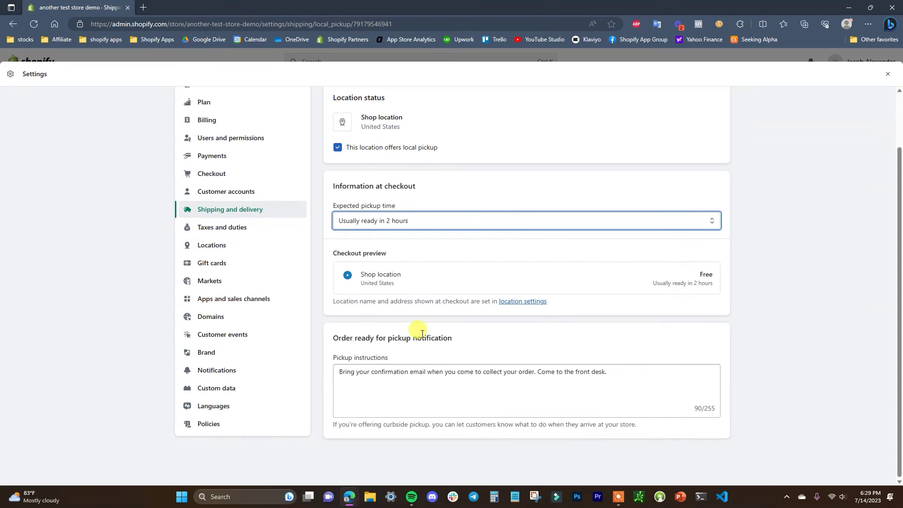
# Read the pickup instructions for the order ready notification and return to the shipping settings without changing them.
pyautogui.moveTo(339, 372); pyautogui.dragTo(637, 377)
pyautogui.click(618, 371)
pyautogui.click(636, 377)
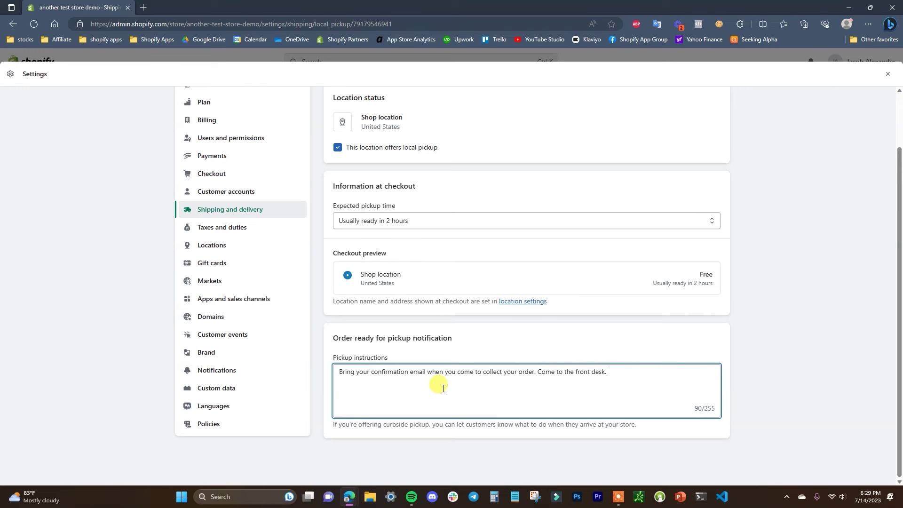
pyautogui.scroll(3, 517, 366)
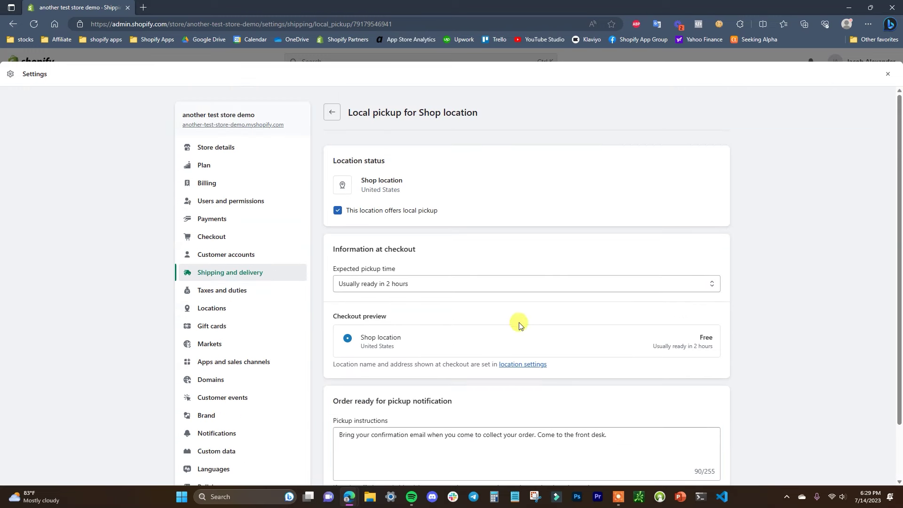
pyautogui.click(331, 115)
# Review the delivery customizations, including the custom shipping options for wholesale customers, and go on to the saved packages.
pyautogui.scroll(-4, 625, 312)
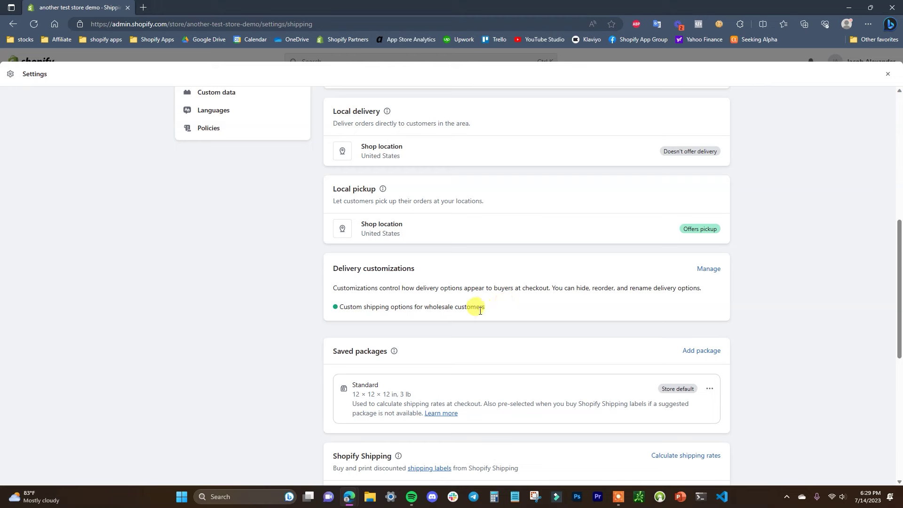
pyautogui.moveTo(483, 309); pyautogui.dragTo(334, 308)
pyautogui.click(334, 308)
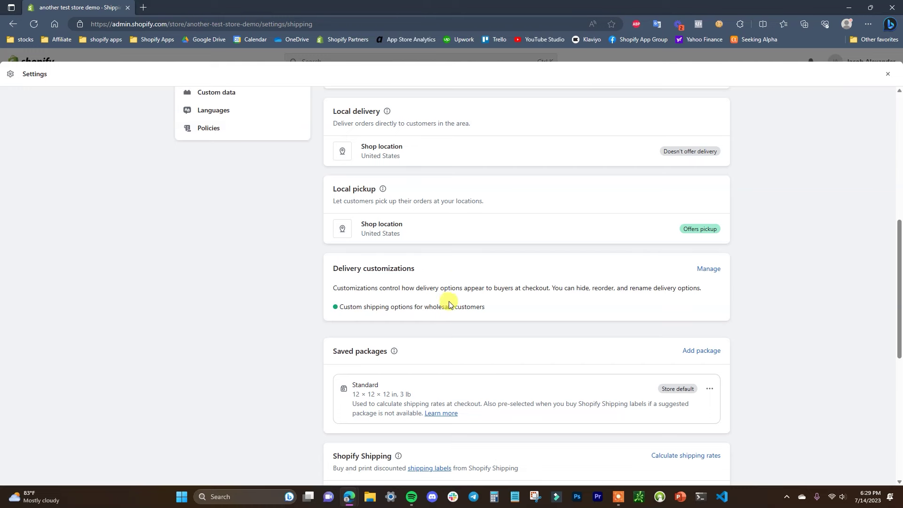
pyautogui.scroll(-1, 470, 264)
pyautogui.scroll(-1, 491, 248)
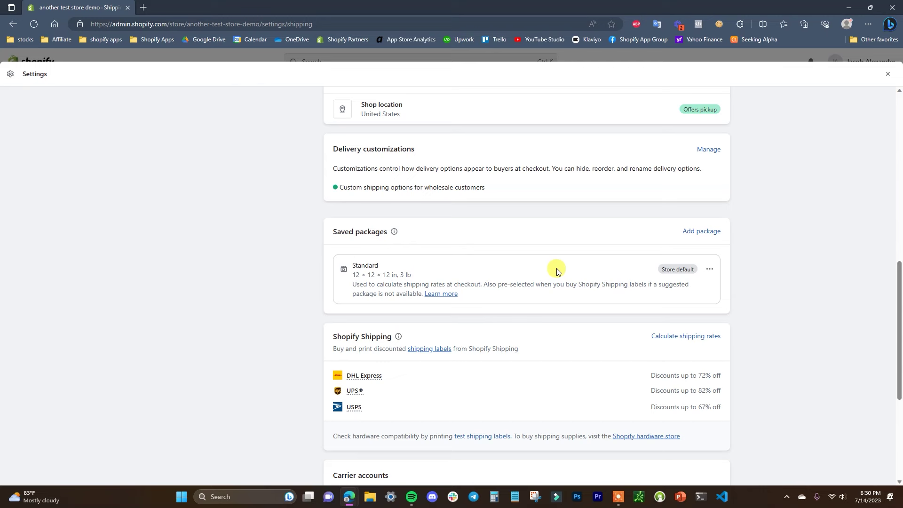
# Add a custom box package named Normal Box with length 10, width 10 and height 5 in, leaving the weight blank.
pyautogui.click(701, 231)
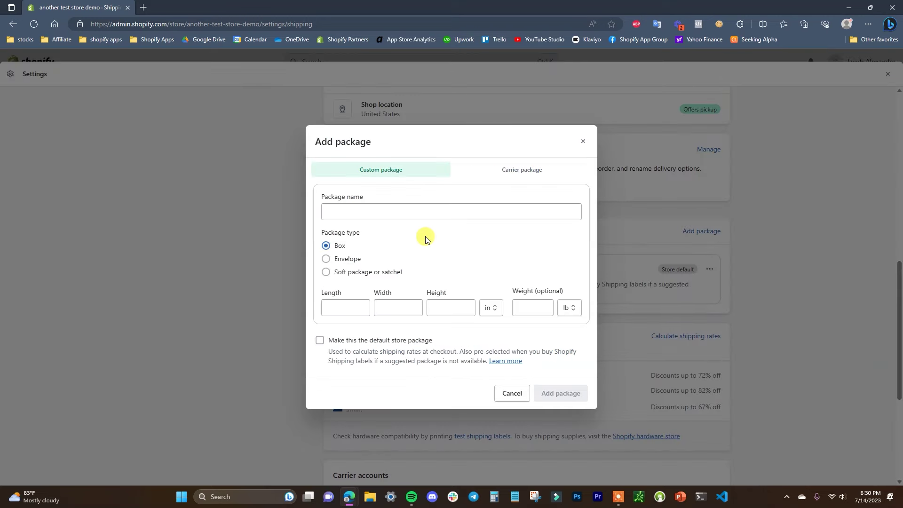
pyautogui.click(439, 211)
pyautogui.write('Normal Box')
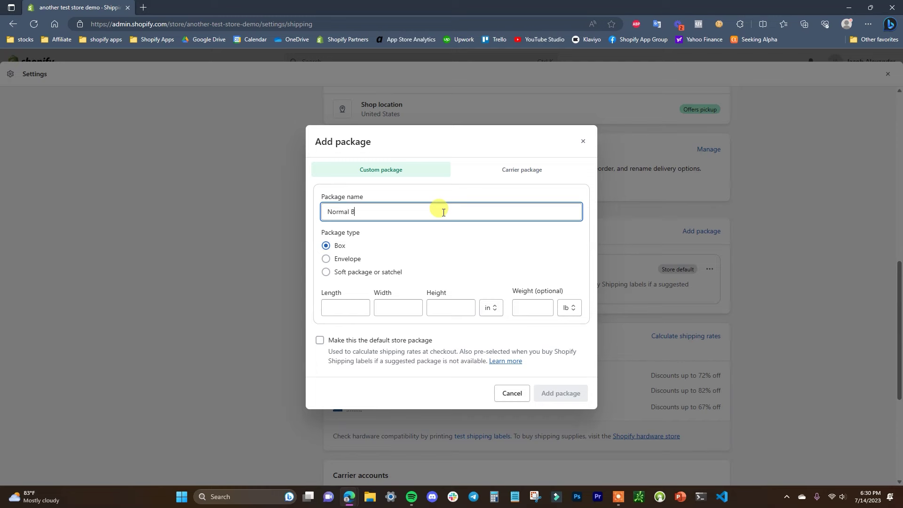
pyautogui.click(360, 306)
pyautogui.write('10')
pyautogui.press('Tab')
pyautogui.write('10')
pyautogui.press('Tab')
pyautogui.write('5')
pyautogui.click(530, 313)
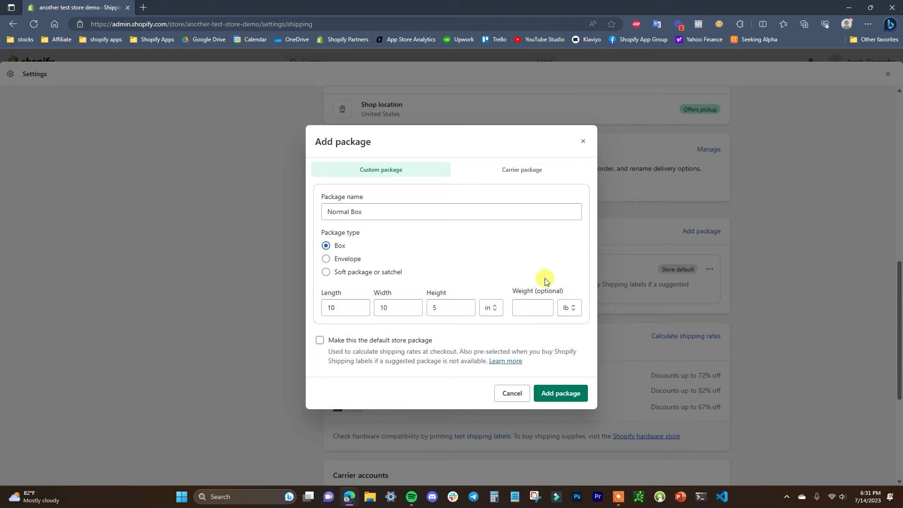
pyautogui.click(555, 392)
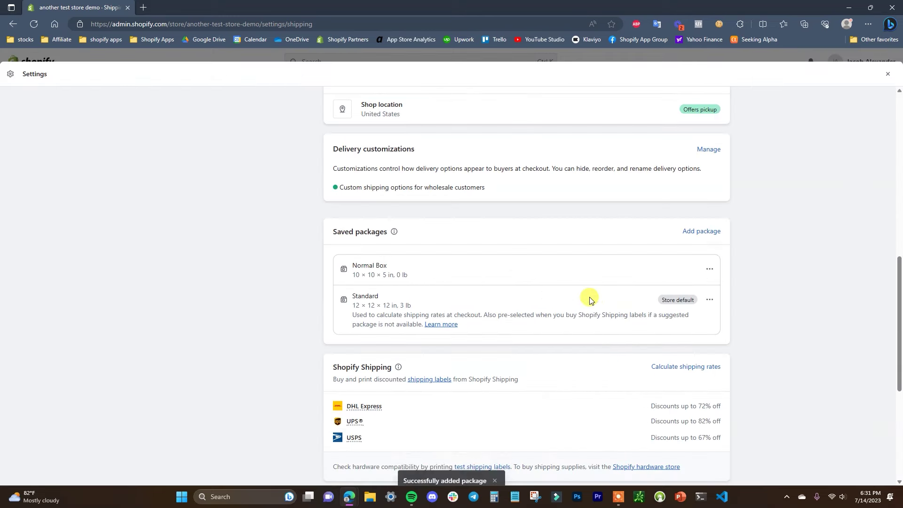
# Browse the predefined USPS carrier packages available for a new saved package and close the dialog without adding one.
pyautogui.click(697, 232)
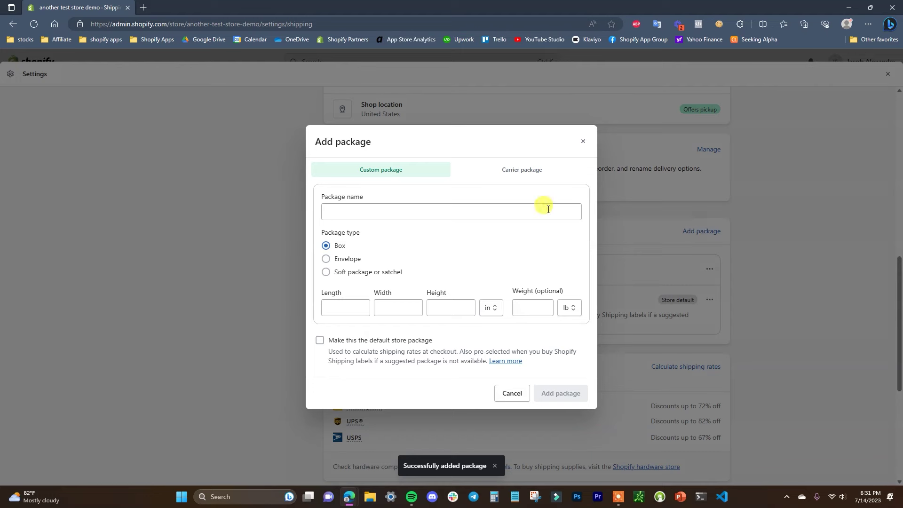
pyautogui.click(518, 174)
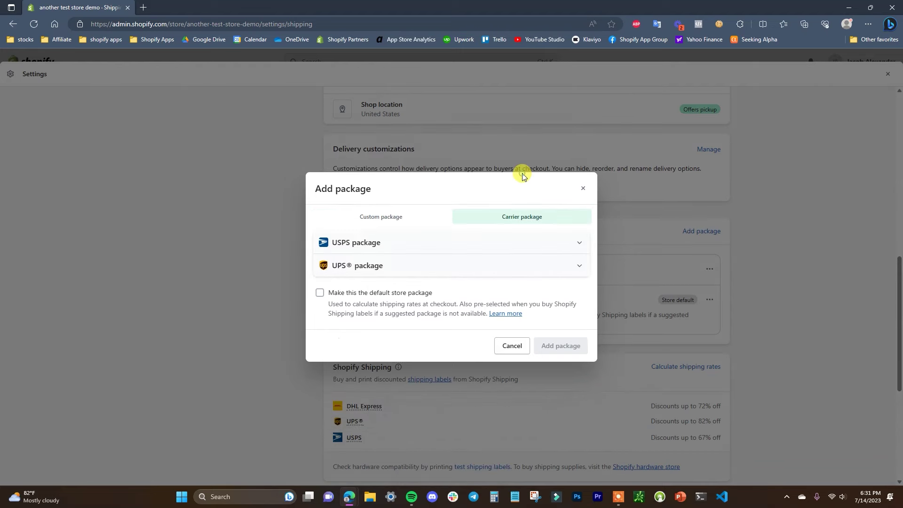
pyautogui.click(447, 242)
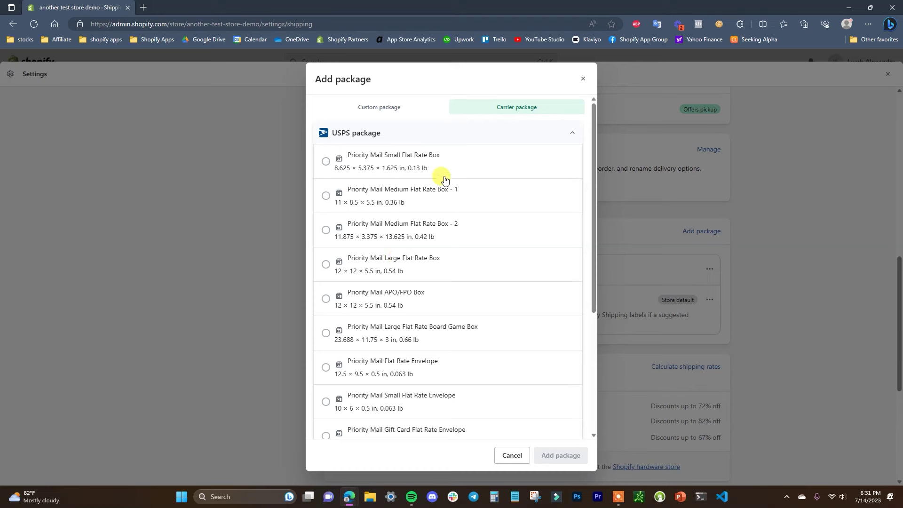
pyautogui.scroll(-1, 470, 287)
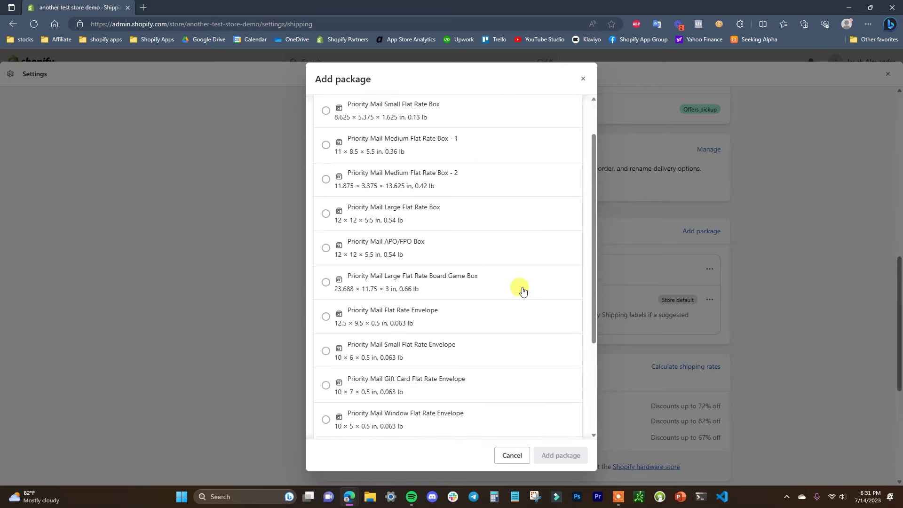
pyautogui.scroll(-1, 432, 385)
pyautogui.scroll(2, 451, 365)
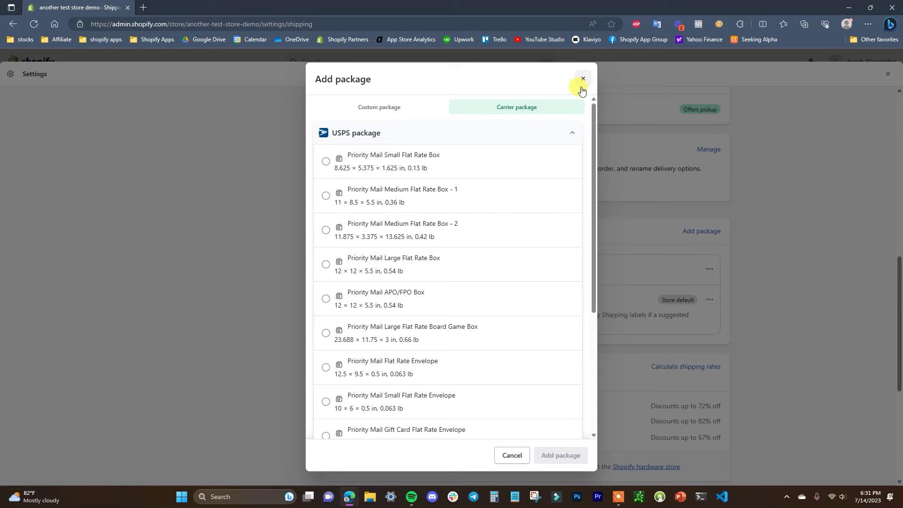
pyautogui.click(582, 79)
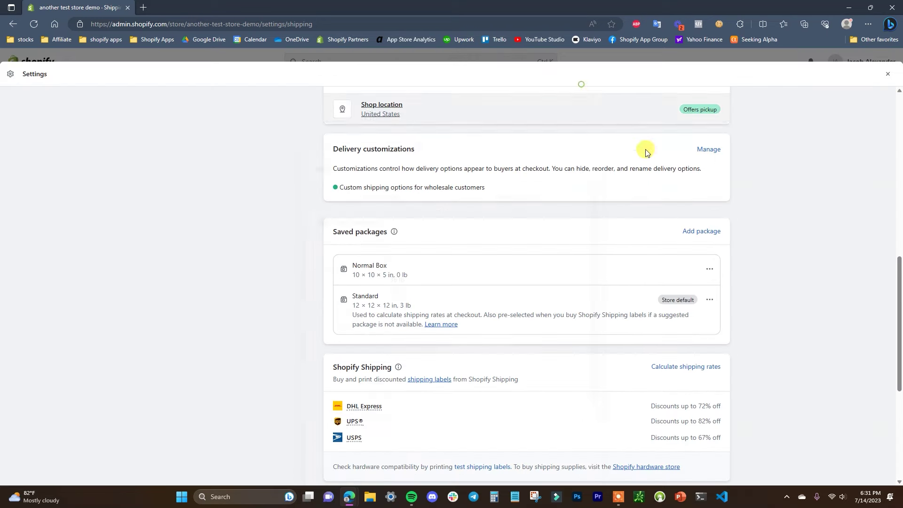
# Review the DHL Express, UPS and USPS discounts under Shopify Shipping and the carrier accounts section.
pyautogui.scroll(-3, 393, 268)
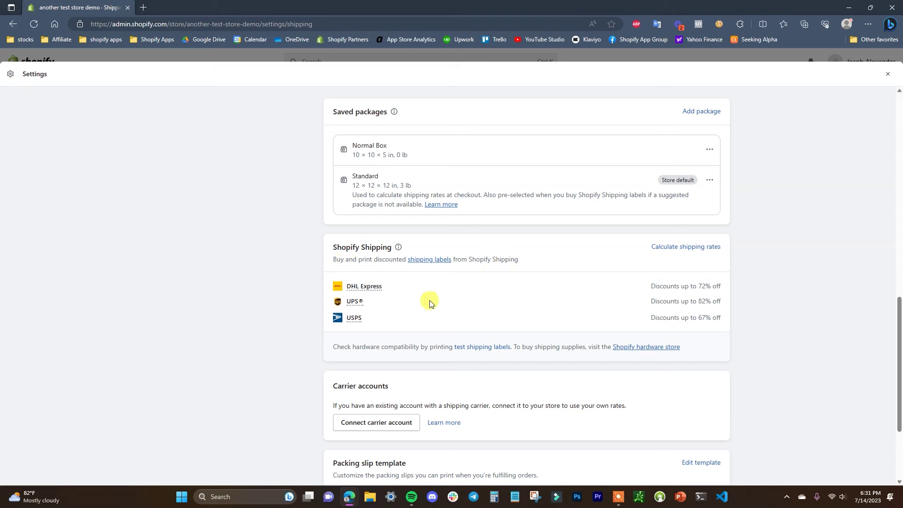
pyautogui.moveTo(370, 288)
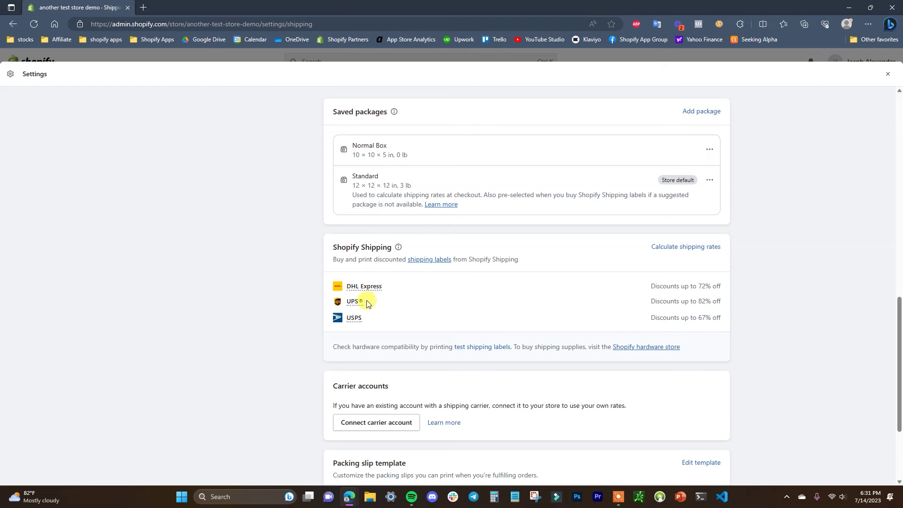
pyautogui.moveTo(362, 318)
pyautogui.scroll(-3, 273, 350)
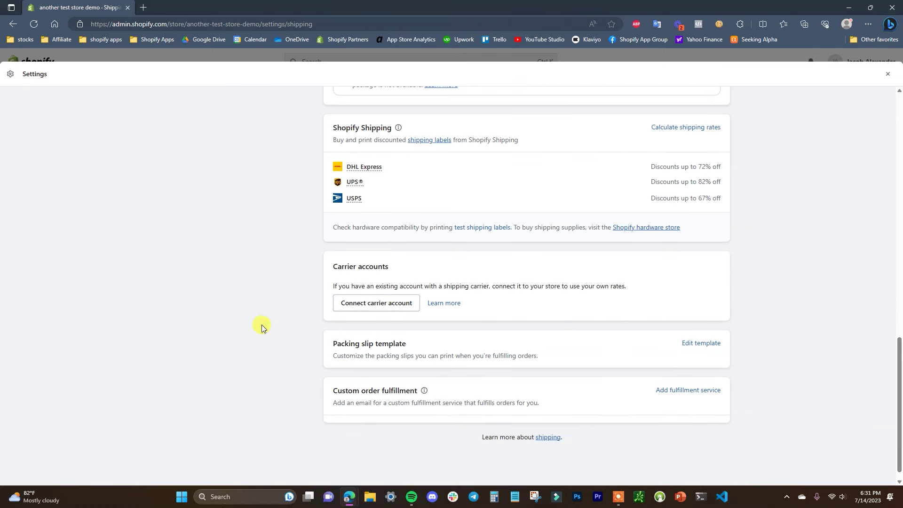
# View the packing slip template code and return to the shipping settings without editing it.
pyautogui.click(703, 348)
pyautogui.scroll(-2, 470, 268)
pyautogui.scroll(2, 451, 254)
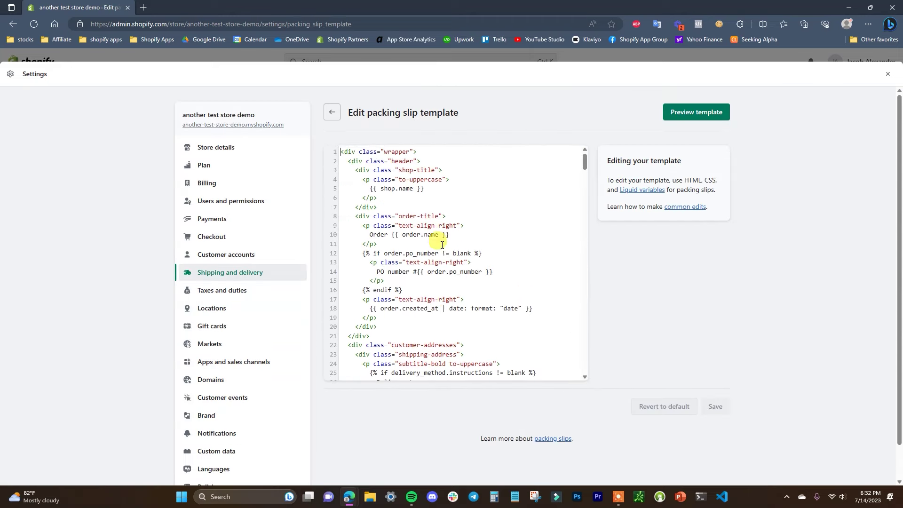
pyautogui.click(332, 112)
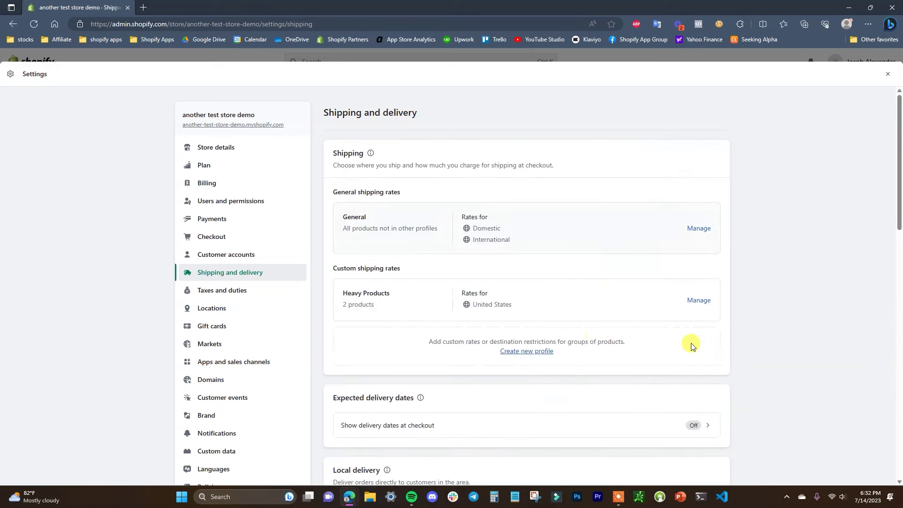
# Open the option for adding a custom order fulfillment service.
pyautogui.scroll(-15, 720, 353)
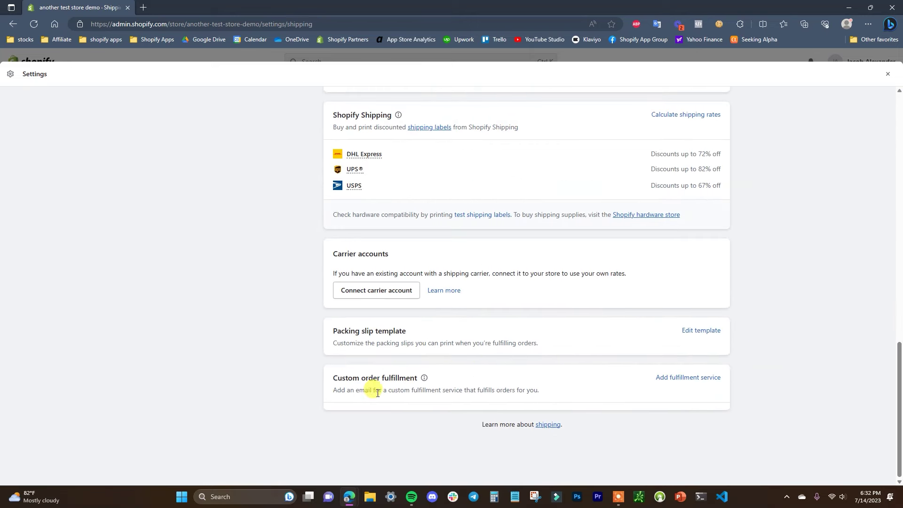
pyautogui.click(688, 379)
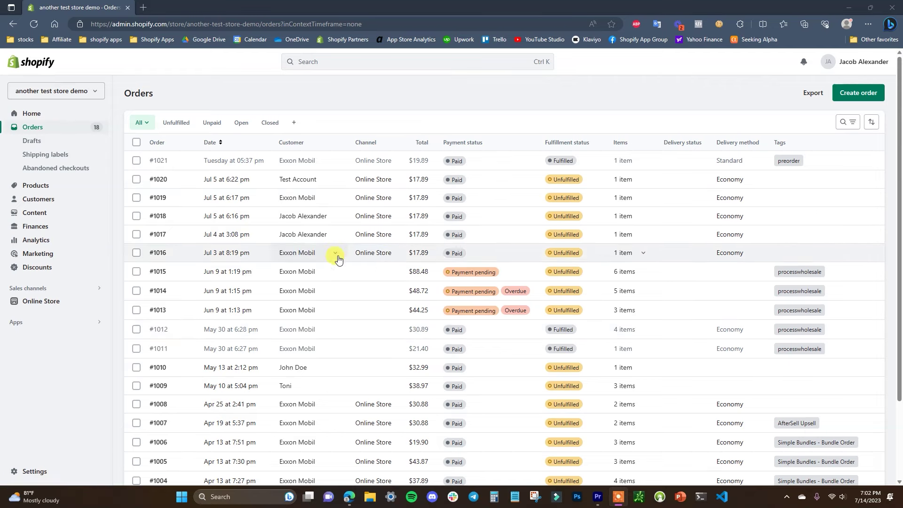
# Open the unfulfilled order from Jul 3 at 8:19 pm and start creating its shipping label.
pyautogui.click(508, 258)
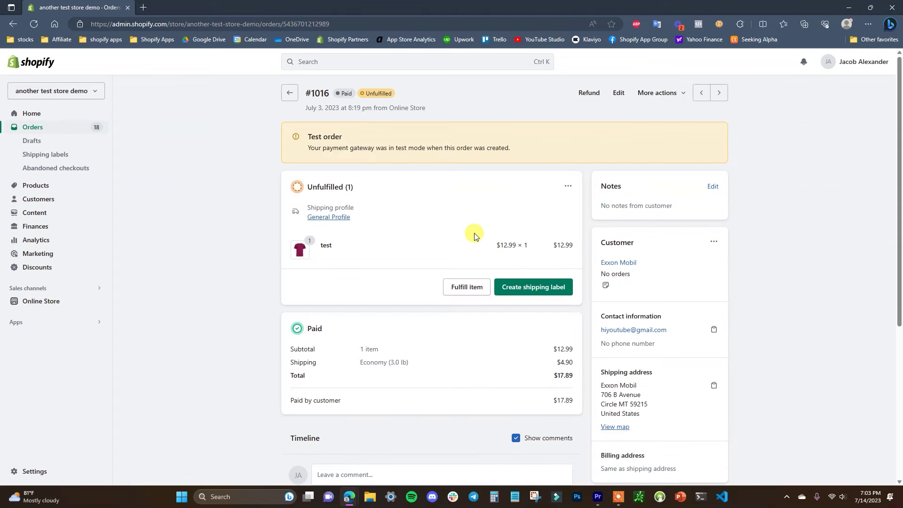
pyautogui.click(533, 292)
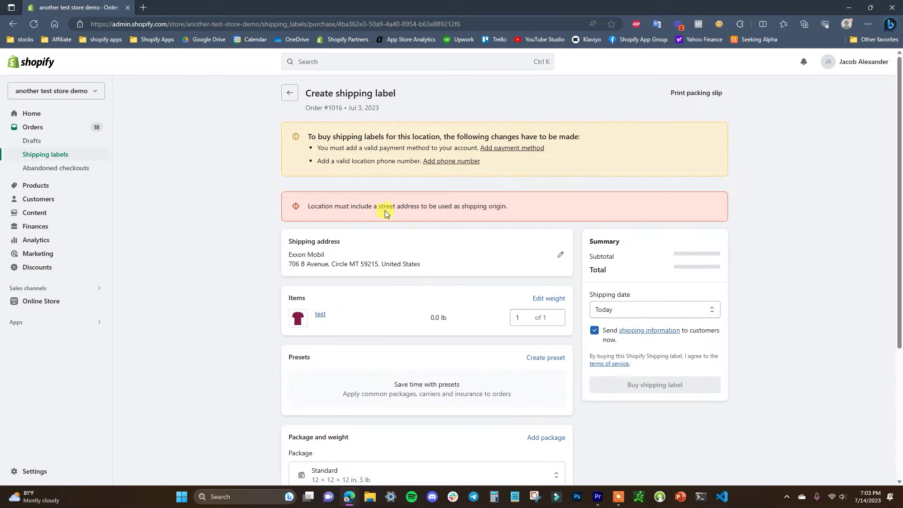
# Read the payment method, location phone number and street address requirements for buying the shipping label.
pyautogui.moveTo(315, 206); pyautogui.dragTo(492, 209)
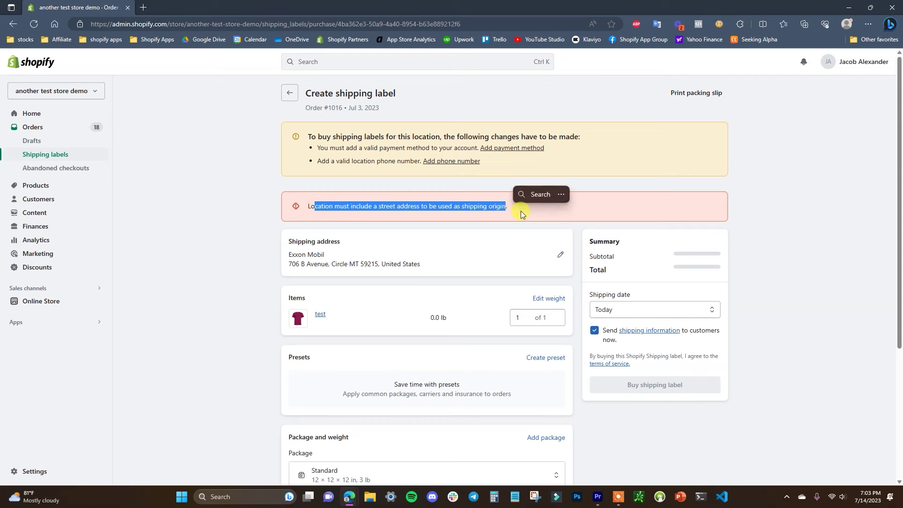
pyautogui.click(435, 210)
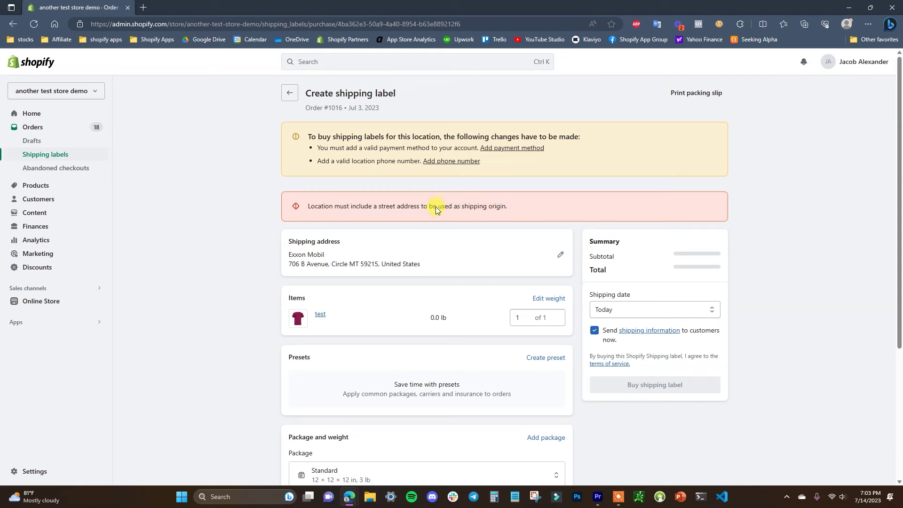
pyautogui.moveTo(352, 149); pyautogui.dragTo(451, 149)
pyautogui.click(380, 158)
pyautogui.moveTo(375, 161); pyautogui.dragTo(408, 160)
pyautogui.moveTo(345, 206); pyautogui.dragTo(482, 210)
pyautogui.click(504, 210)
# Check the package choice, total weight and shipping service sections of the shipping label.
pyautogui.scroll(-4, 479, 264)
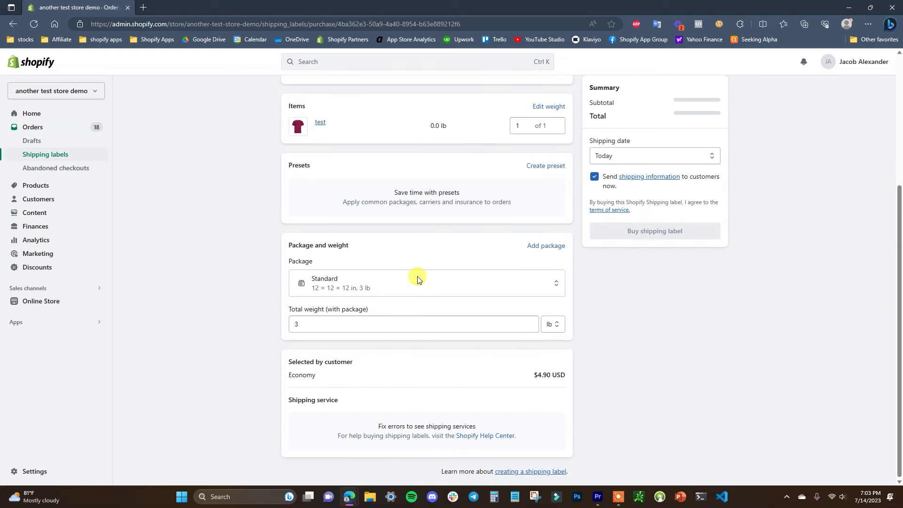
pyautogui.click(548, 287)
pyautogui.click(639, 332)
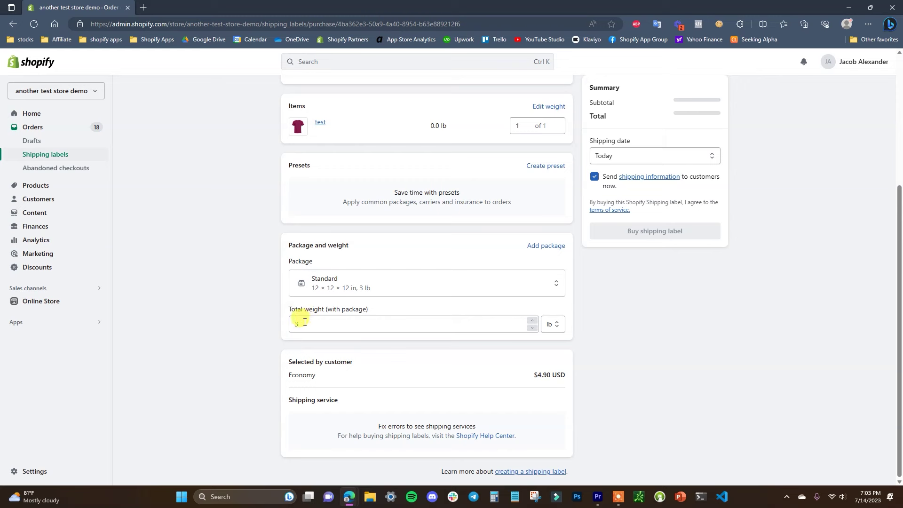
pyautogui.write('3')
pyautogui.scroll(-2, 322, 282)
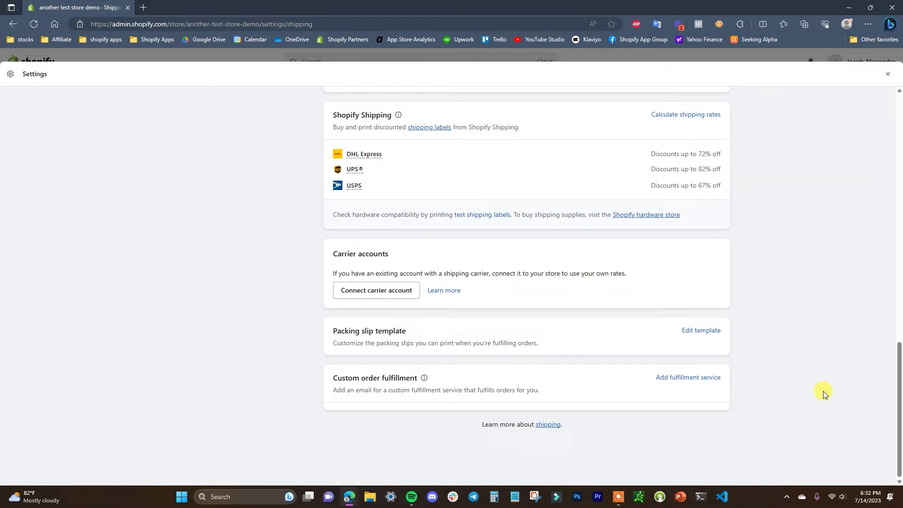
pyautogui.scroll(6, 822, 390)
pyautogui.scroll(10, 809, 393)
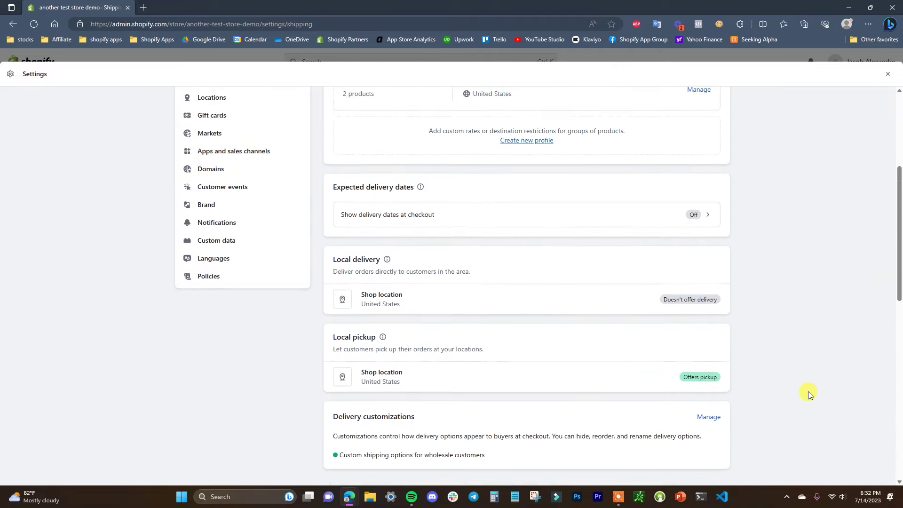